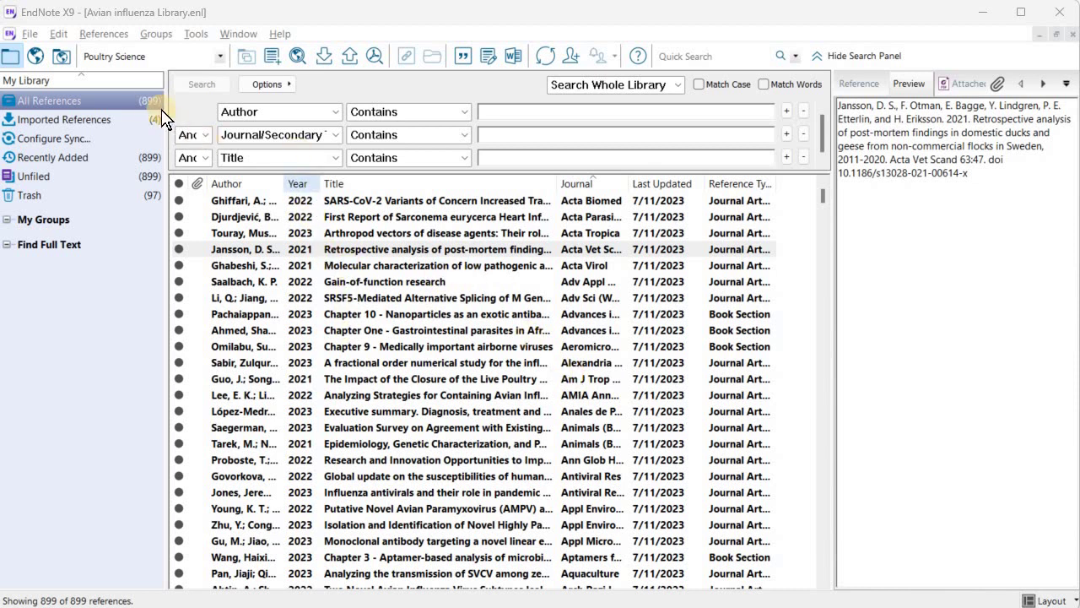
left_click(378, 301)
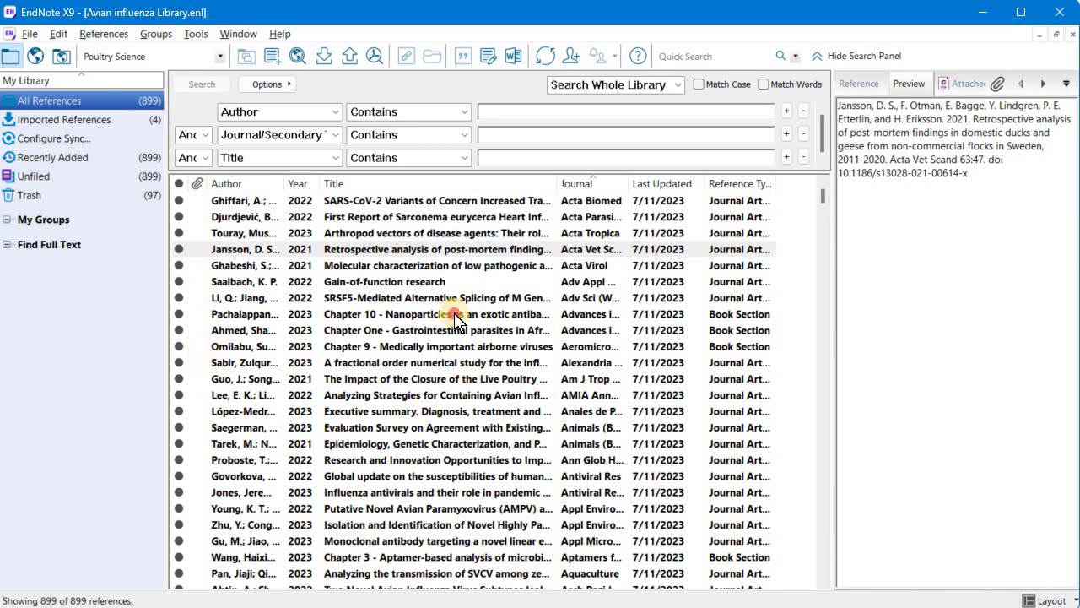
scroll(431, 415, "down", 6)
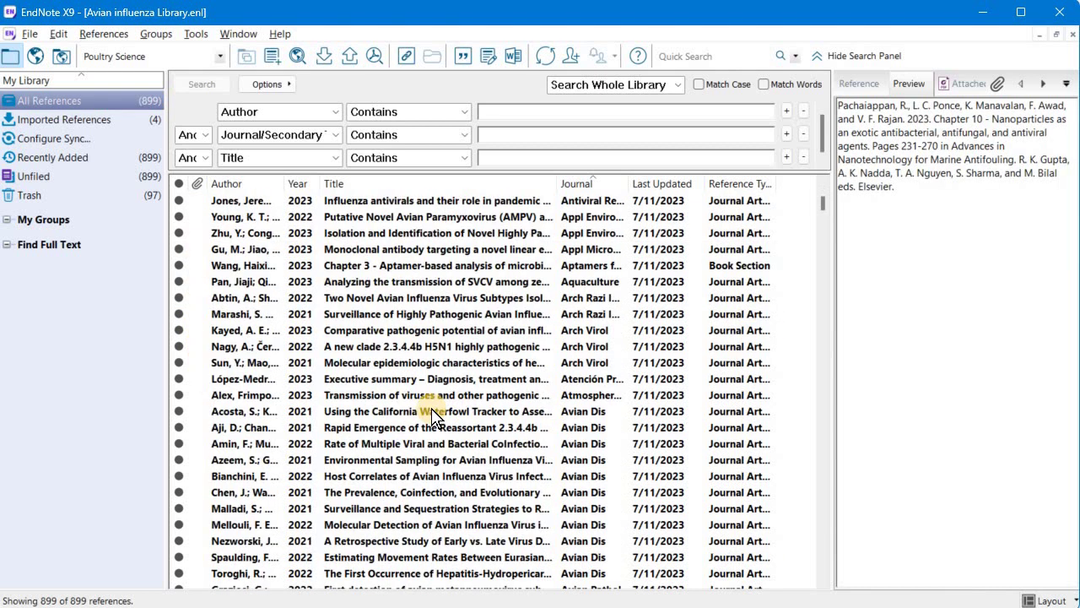
scroll(431, 410, "up", 4)
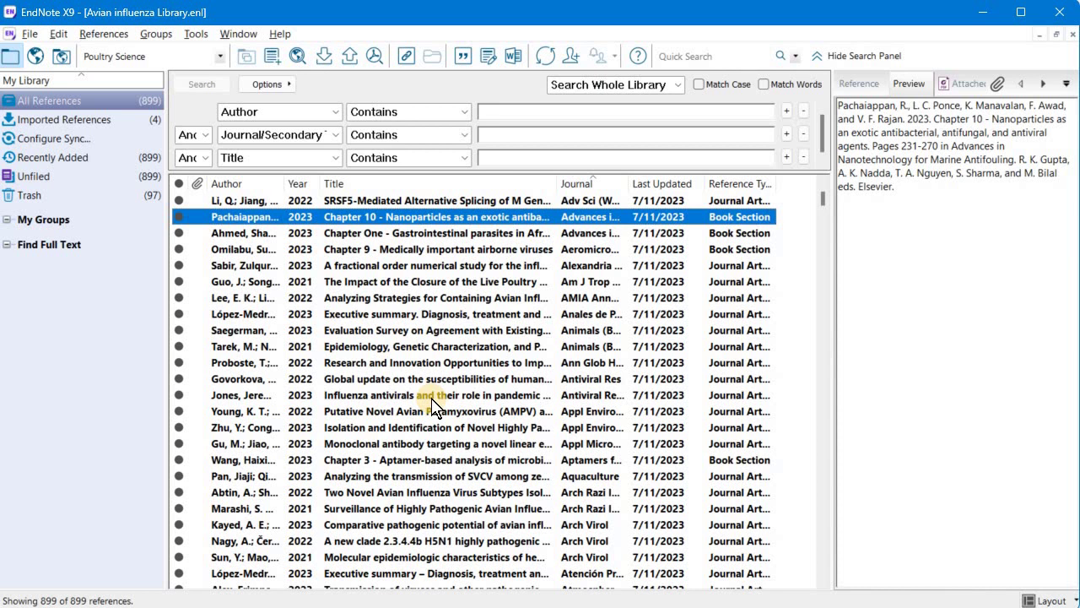
left_click(516, 397)
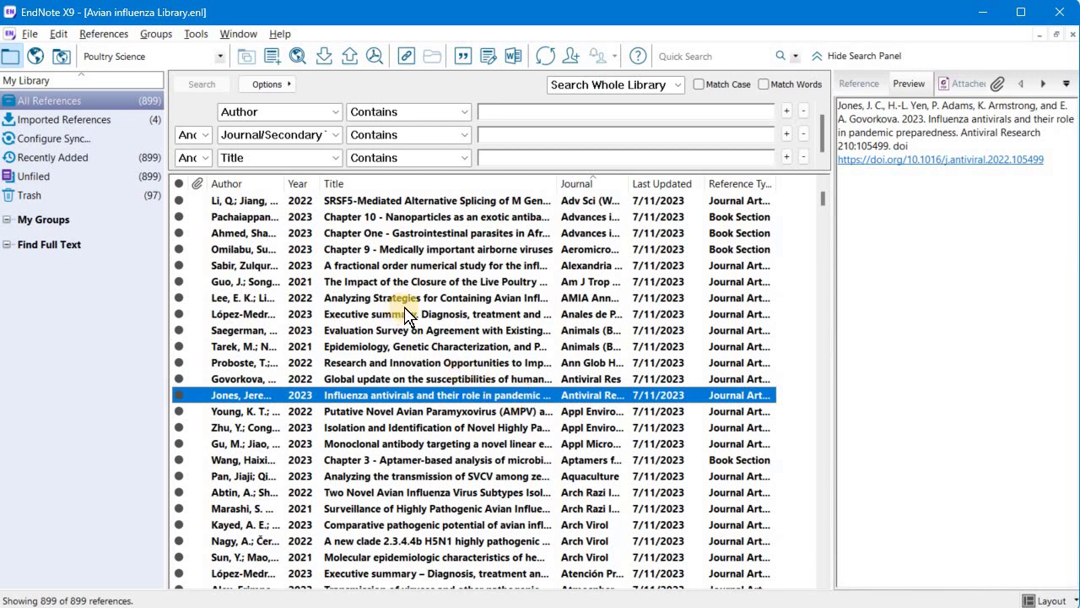
Select all references in the library and run Find Duplicates on them.
left_click(449, 336)
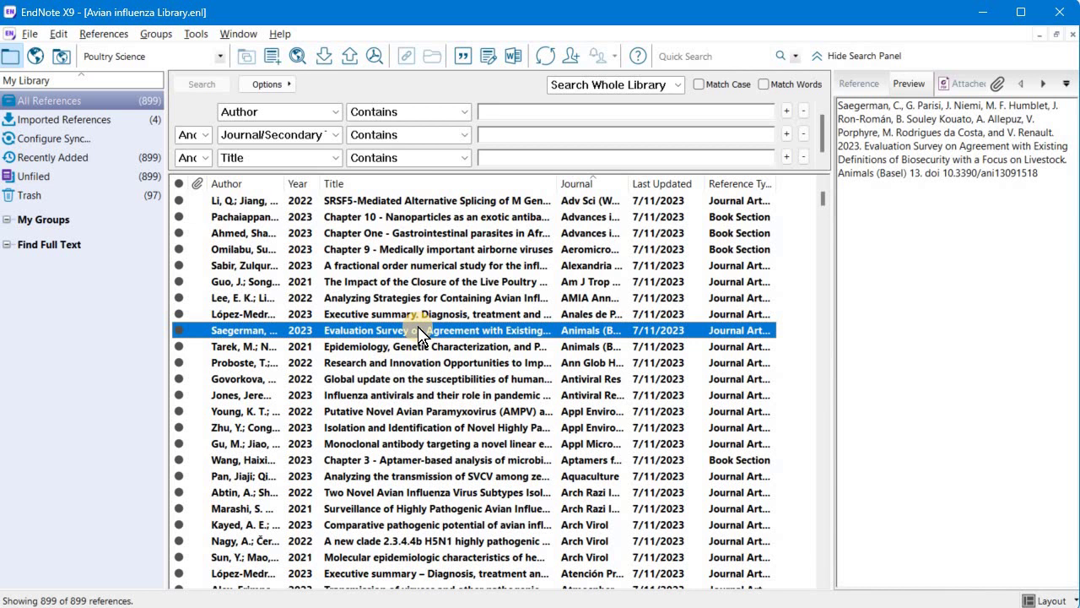
key("ctrl+a")
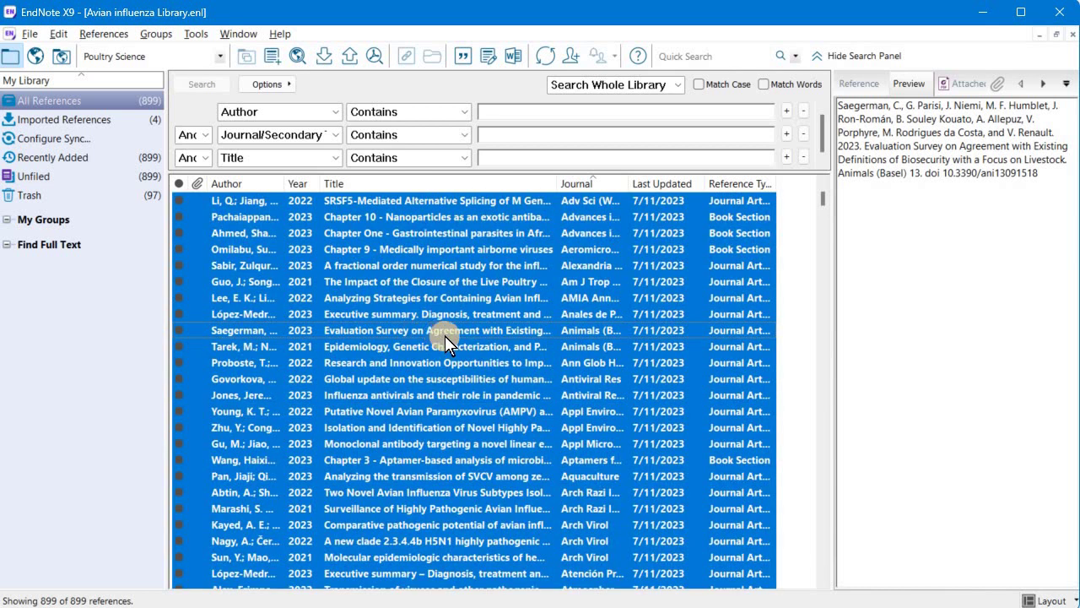
left_click(103, 37)
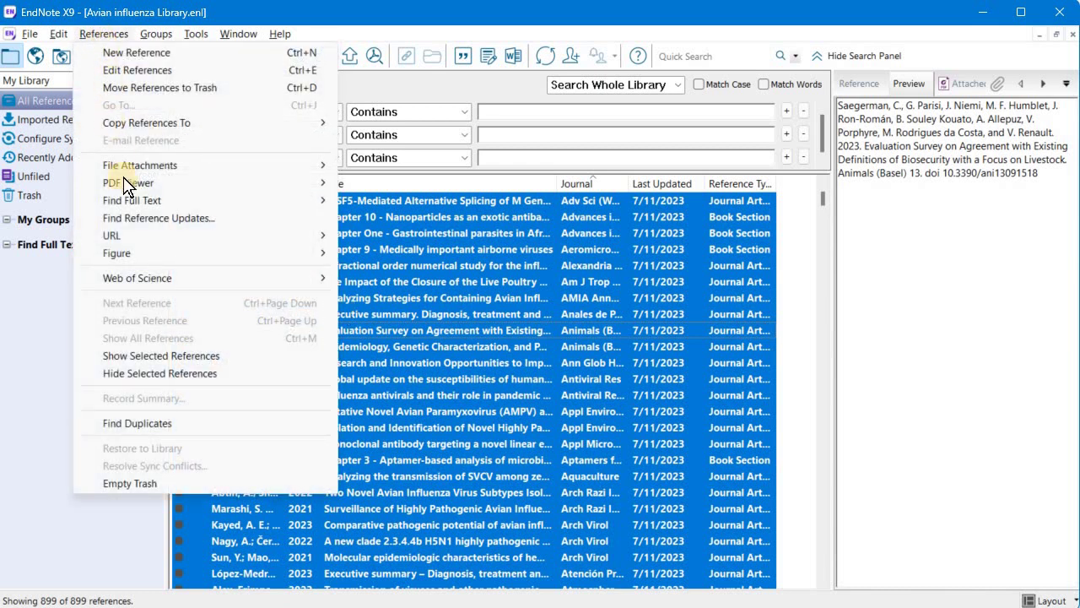
left_click(168, 429)
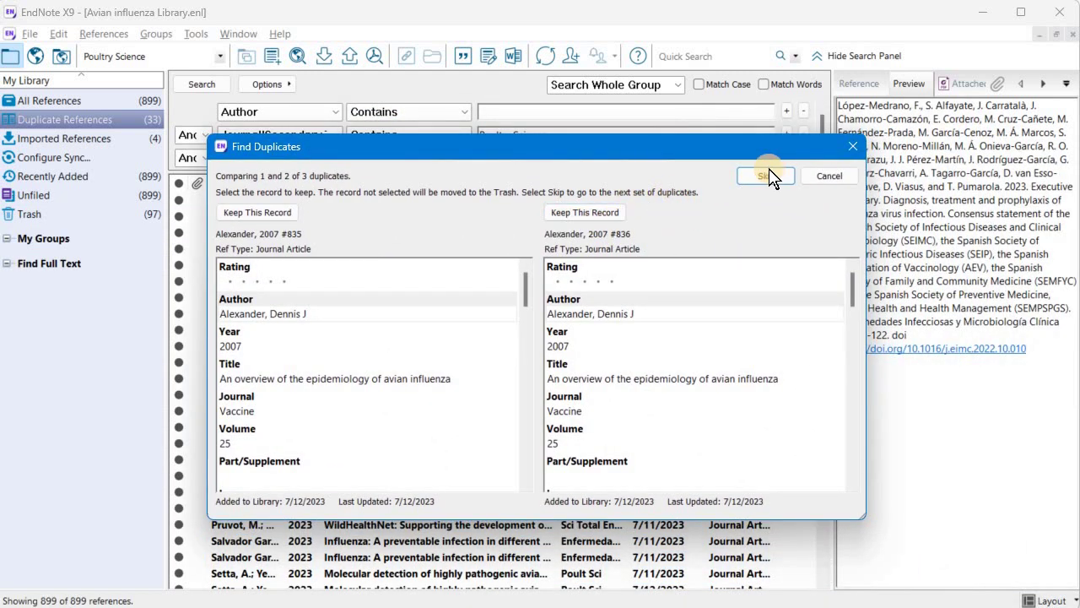
Skip the first two sets of duplicates, close the comparison and clear the multiple selection of duplicates.
left_click(768, 176)
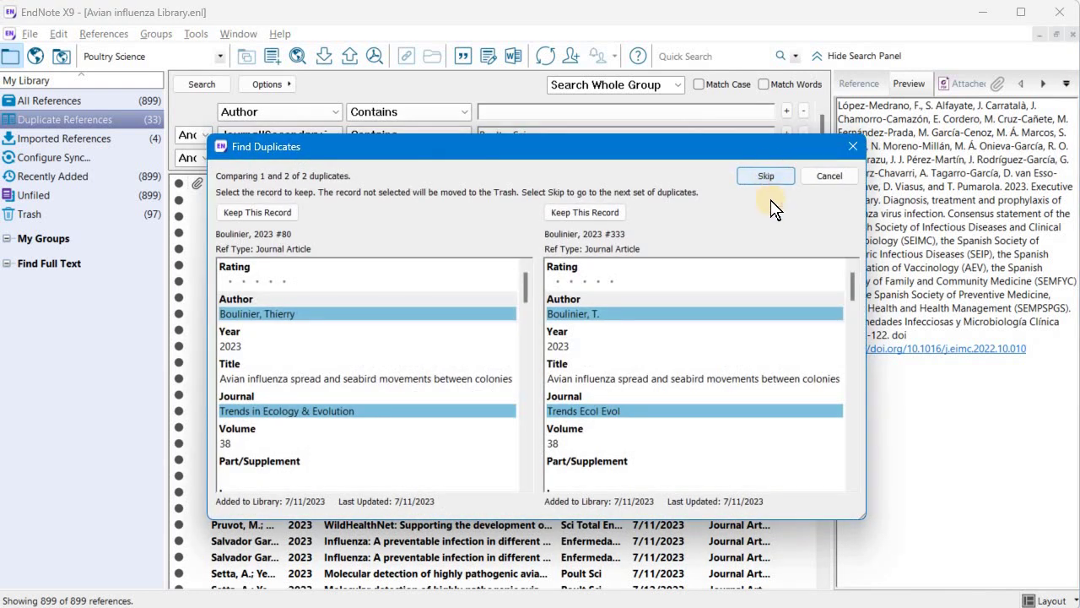
left_click(766, 177)
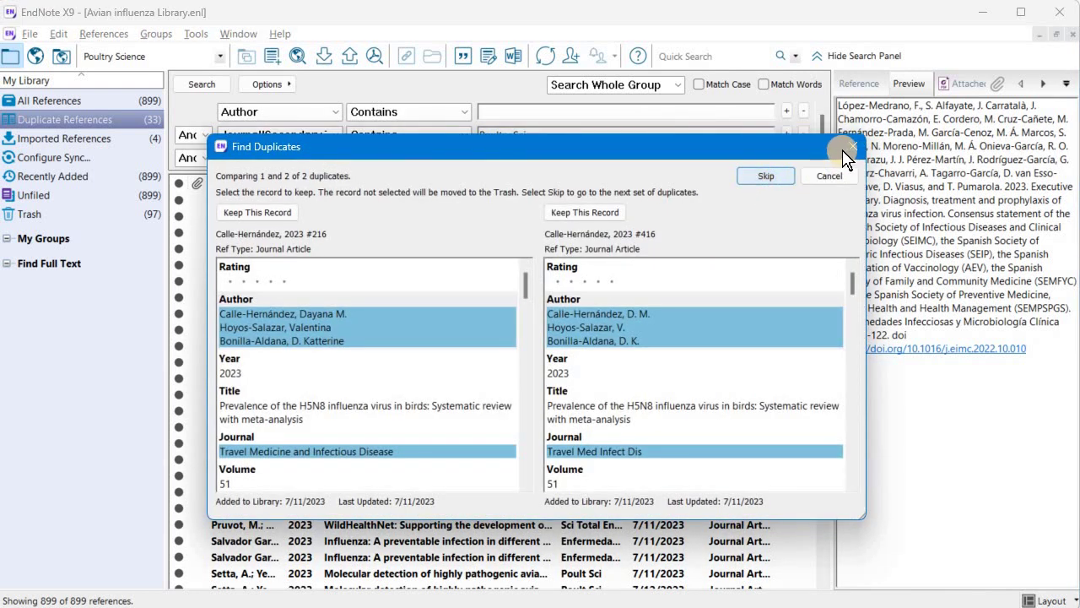
left_click(843, 152)
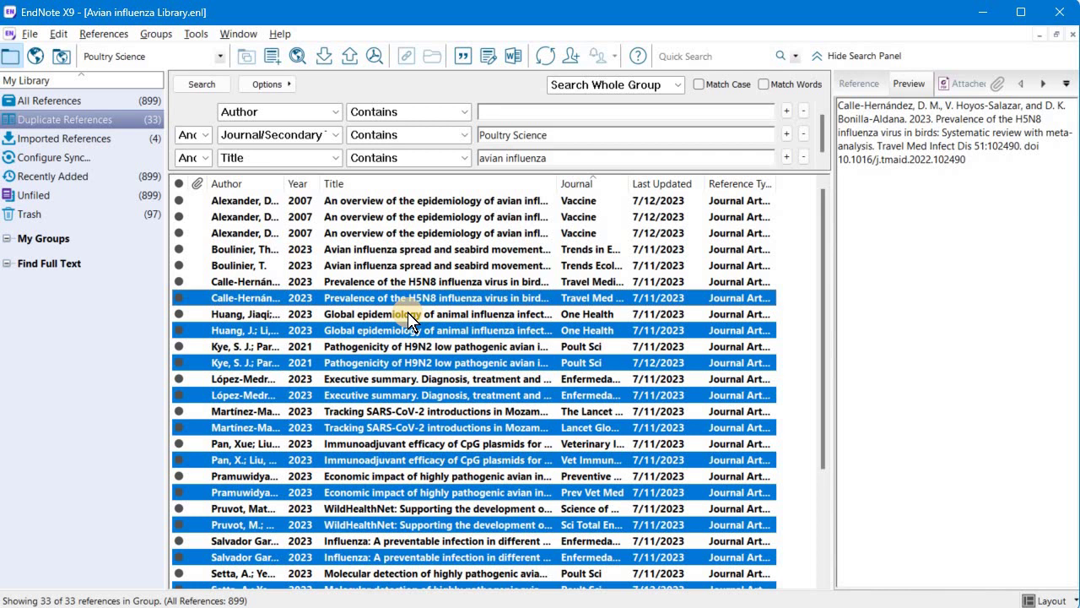
right_click(453, 314)
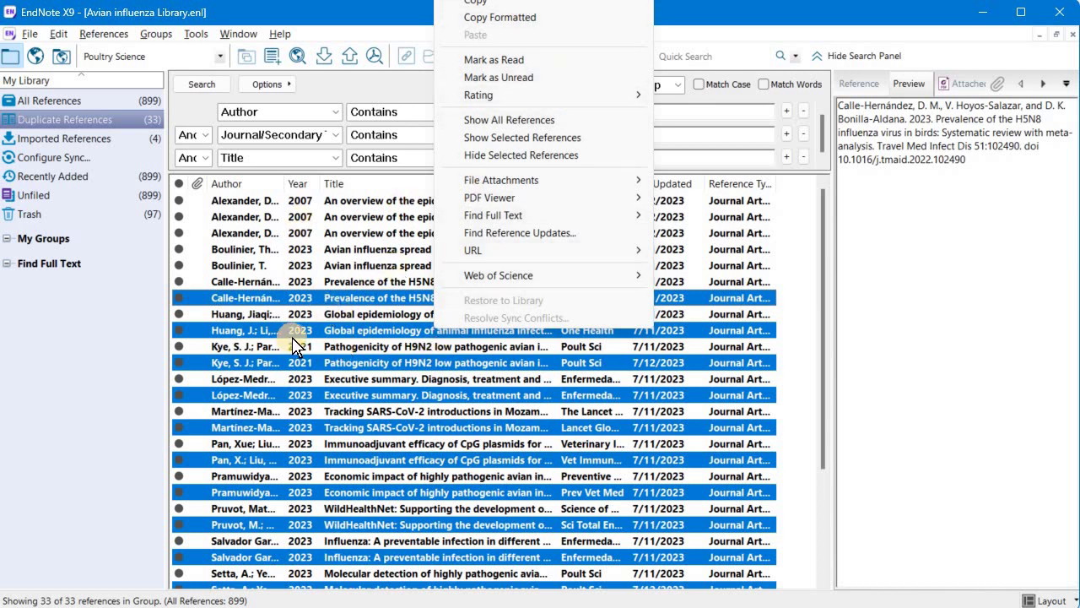
left_click(337, 296)
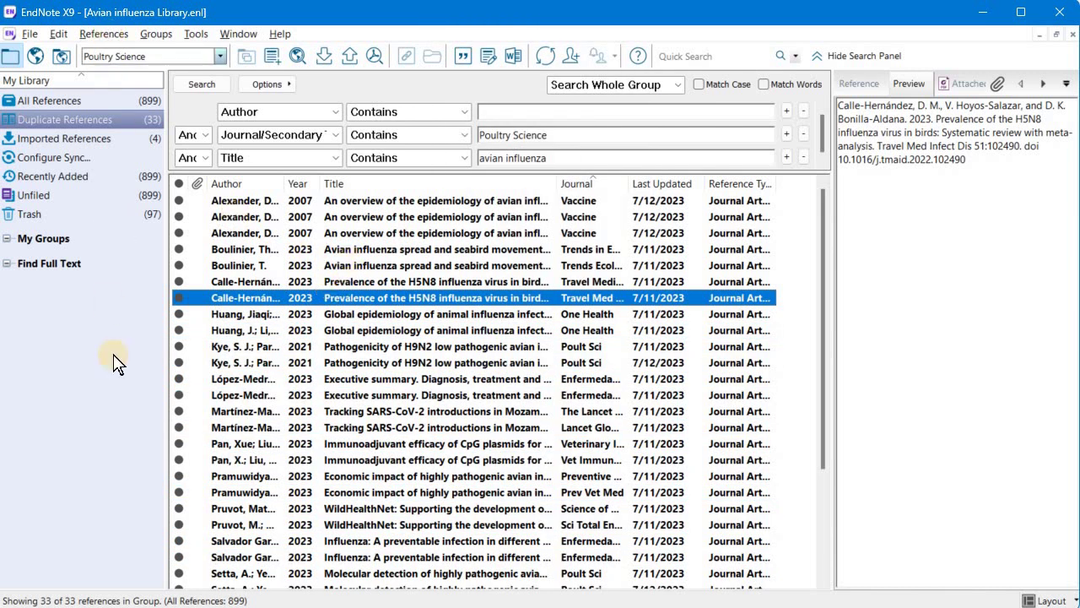
Rerun Find Duplicates on the duplicate references, close the comparison and move the highlighted duplicate copies to the Trash.
key("alt+r")
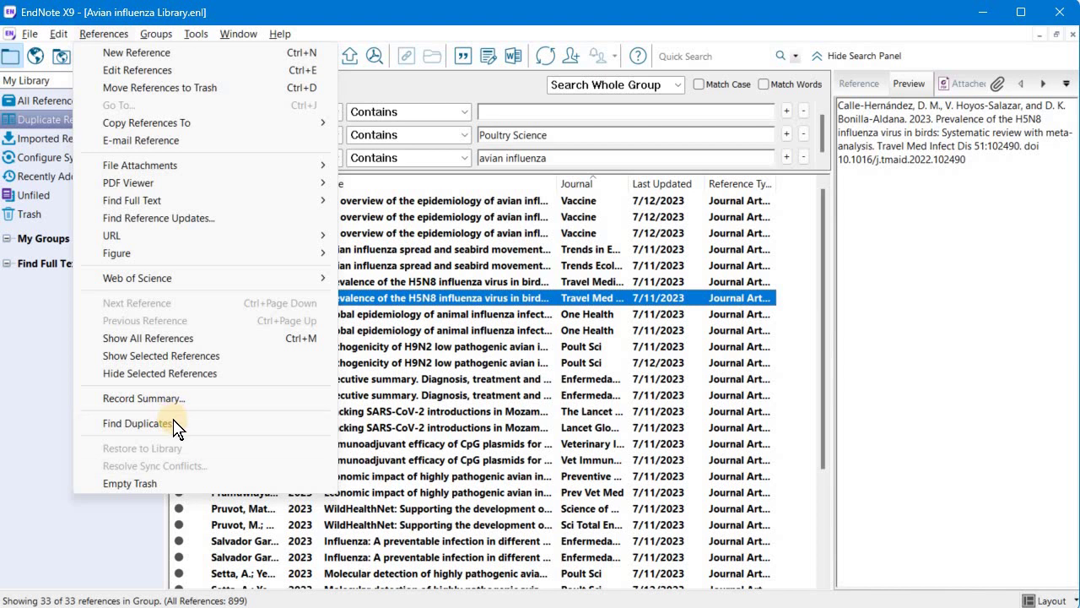
key("Return")
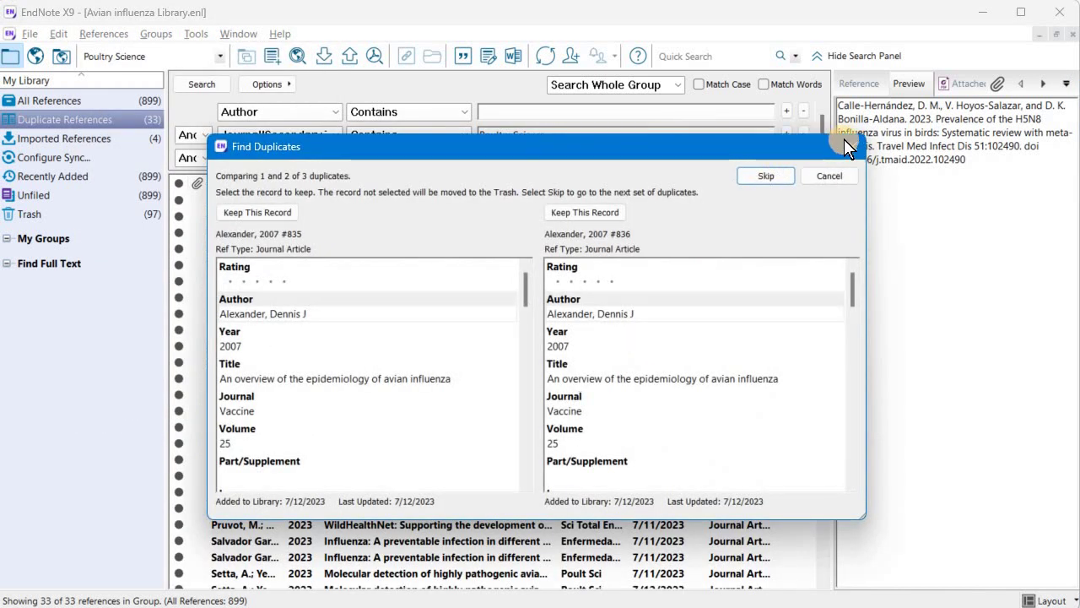
key("Escape")
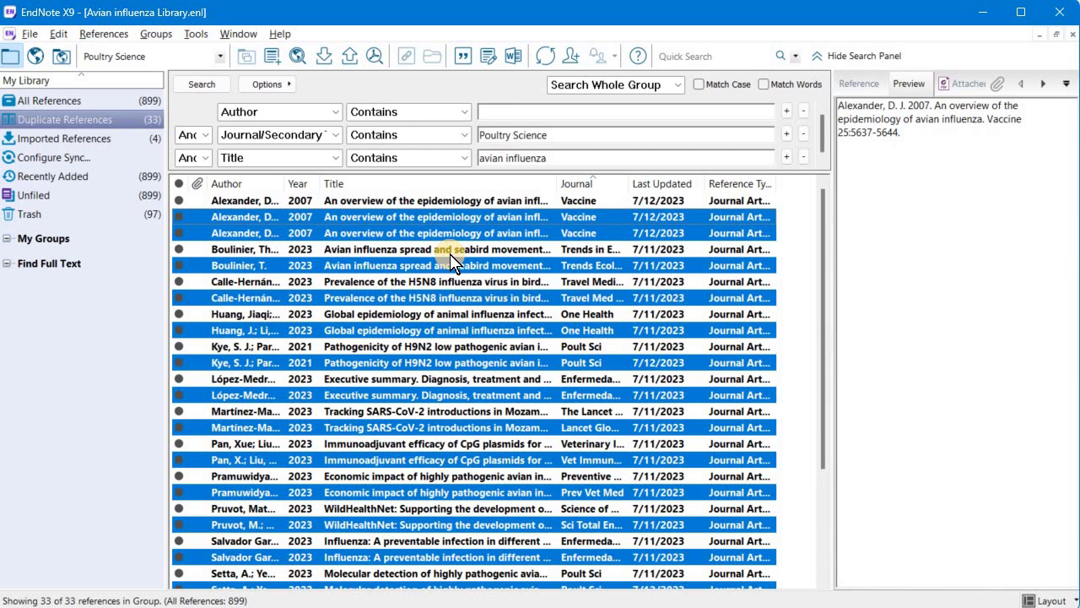
key("Delete")
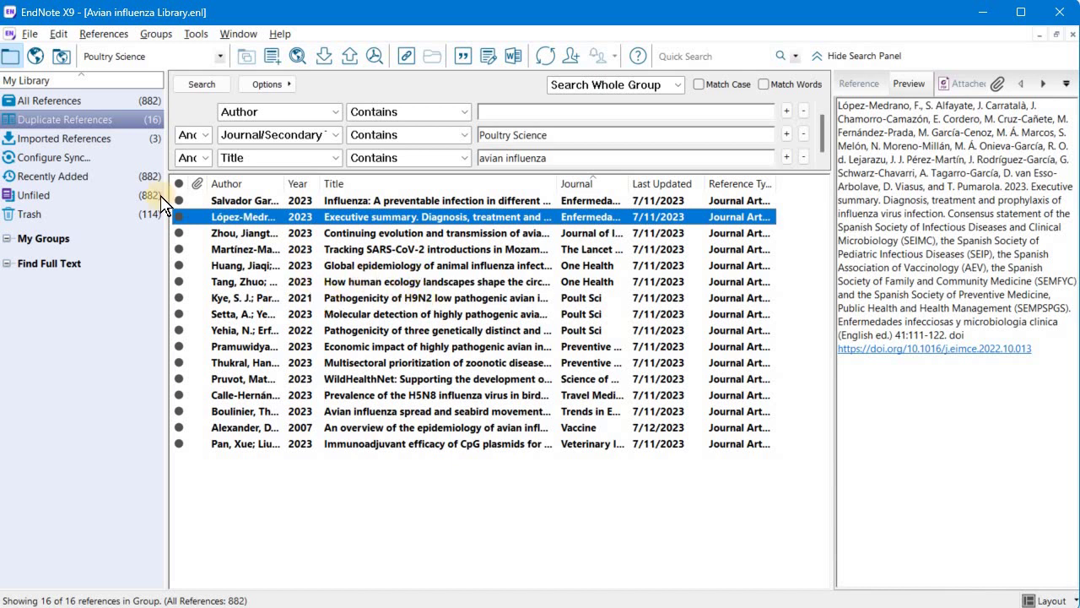
Check the full reference list and the discarded records, and permanently empty the Trash.
left_click(70, 100)
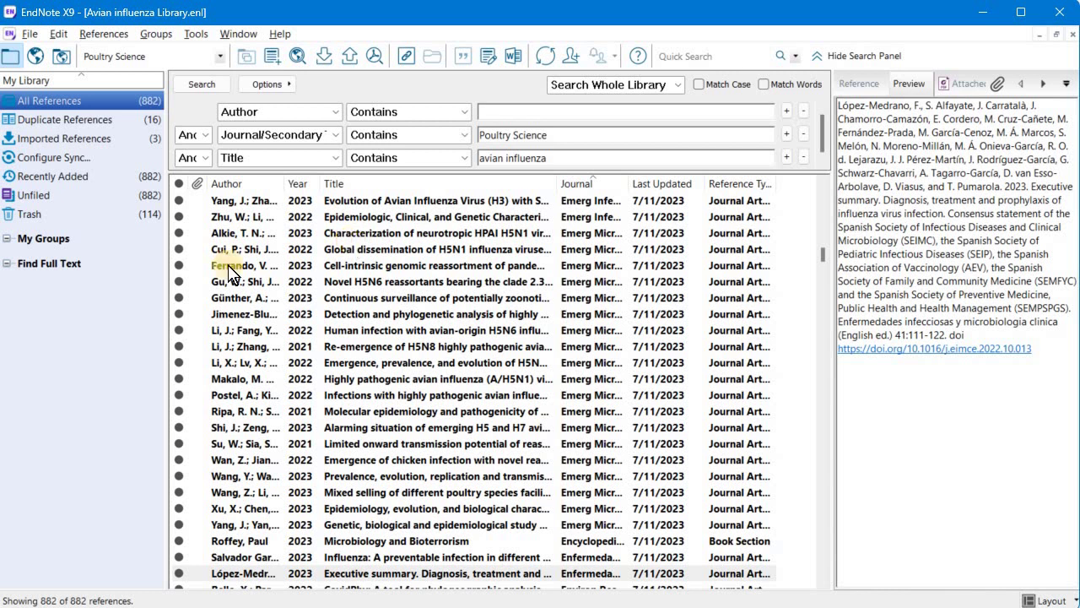
left_click(71, 220)
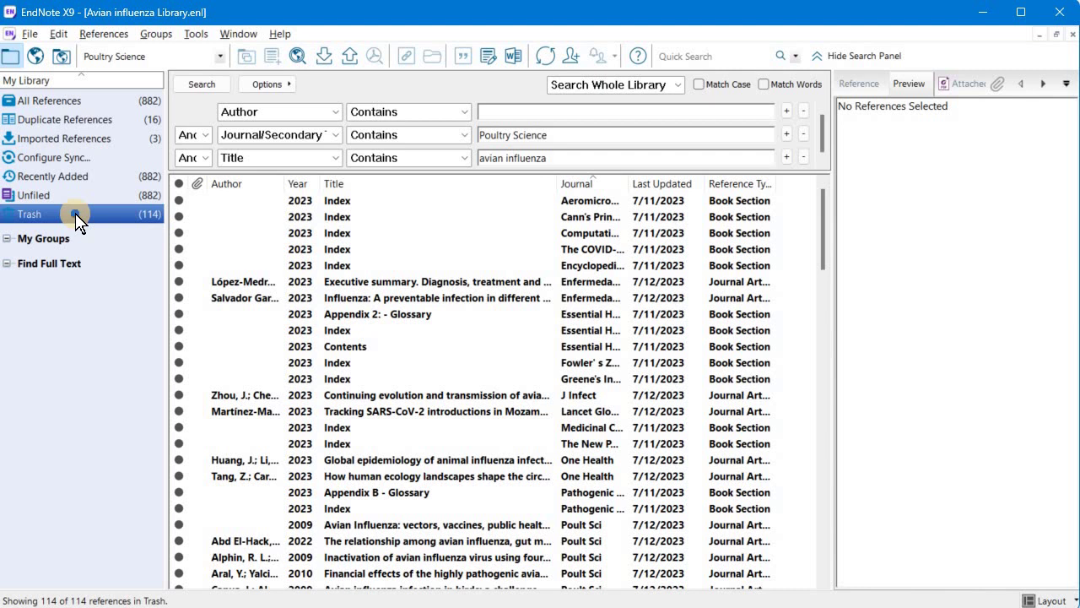
right_click(75, 213)
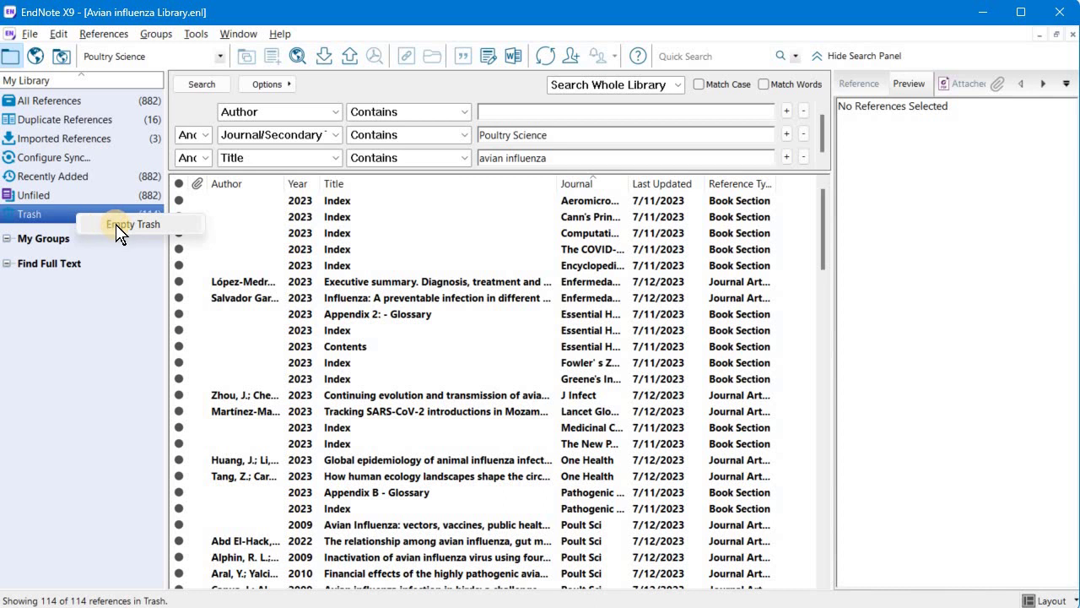
left_click(116, 224)
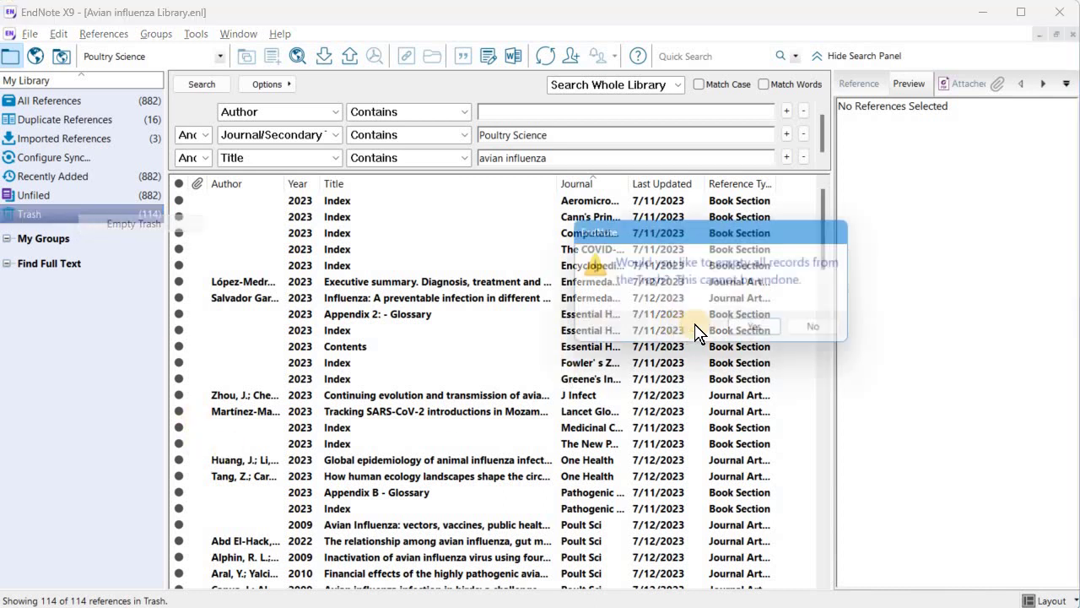
key("Return")
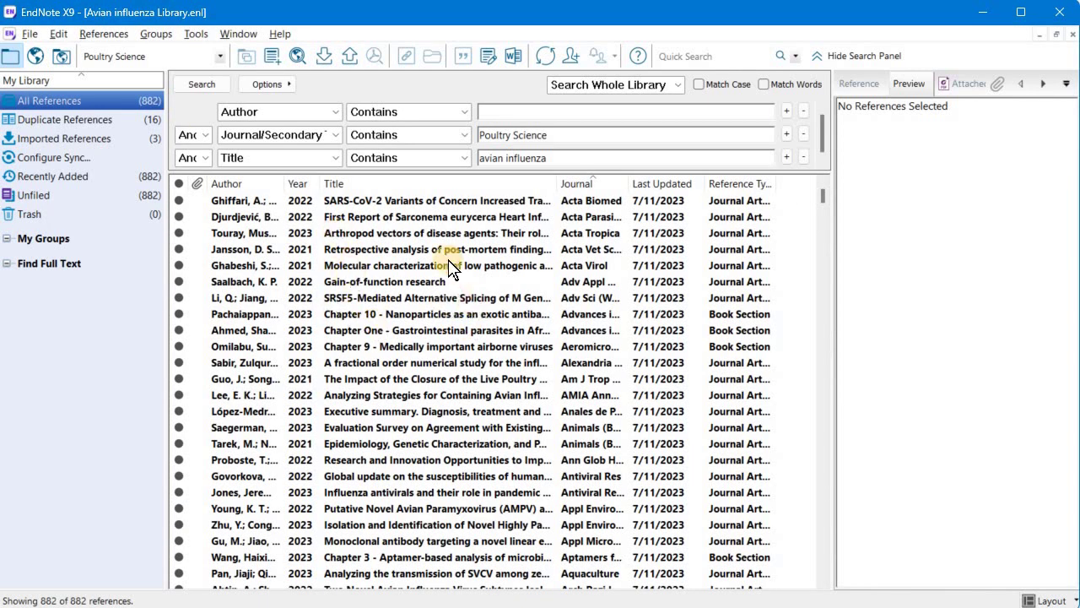
Sort all references by year from oldest to newest, and reverse the order to newest first, checking both ends of the list.
left_click(336, 234)
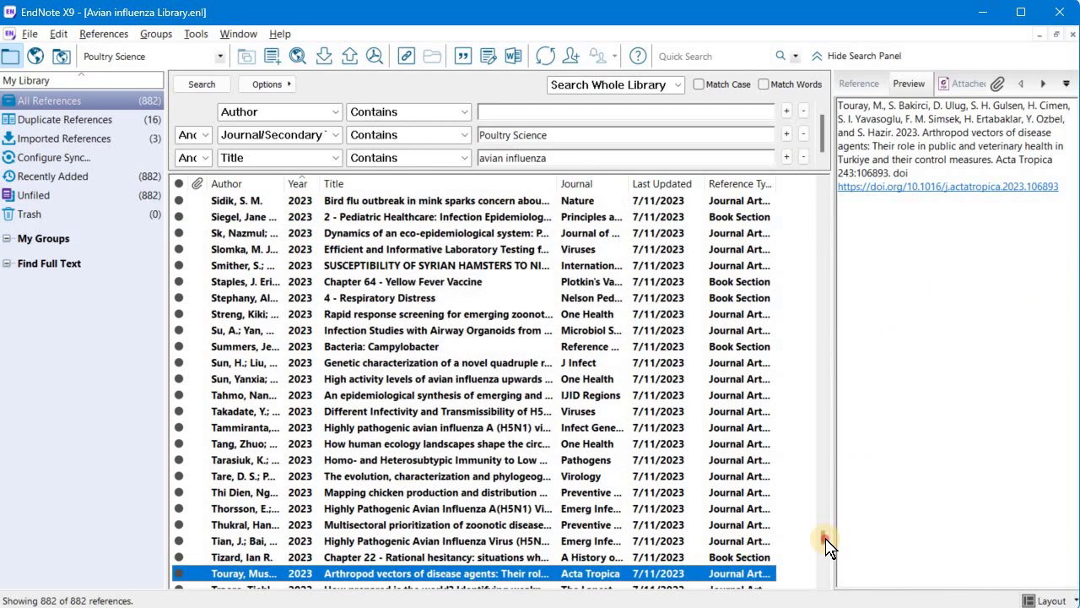
left_click_drag(822, 525, 818, 189)
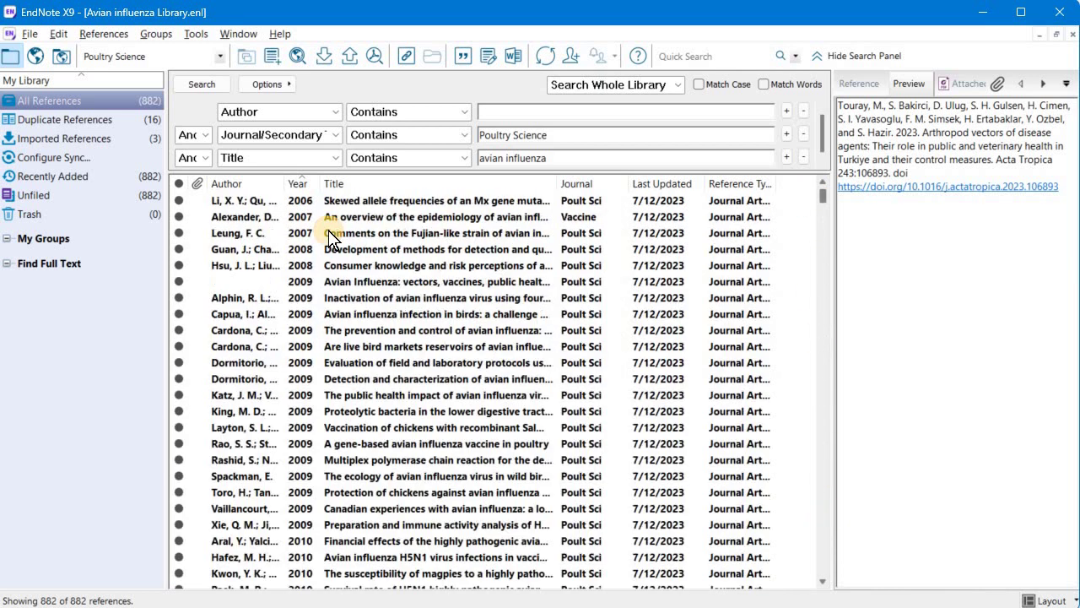
left_click(301, 185)
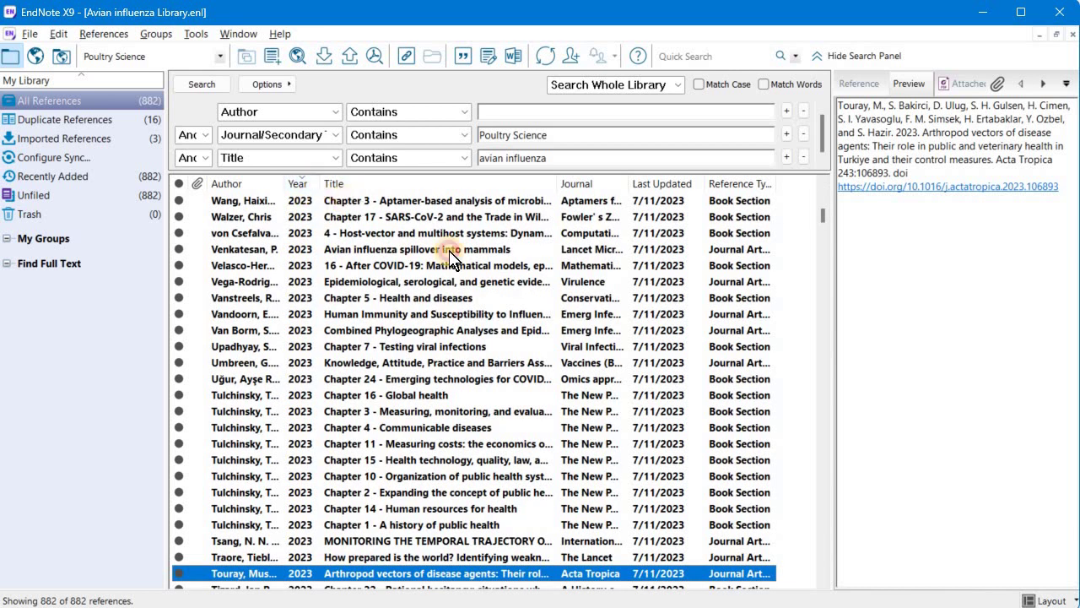
key("Home")
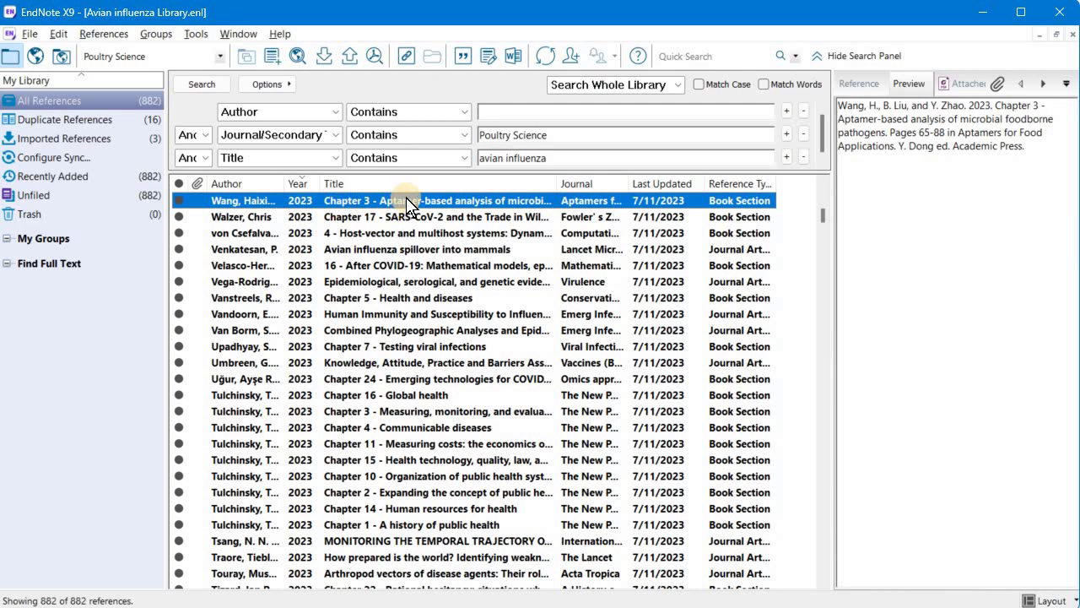
scroll(700, 247, "up", 8)
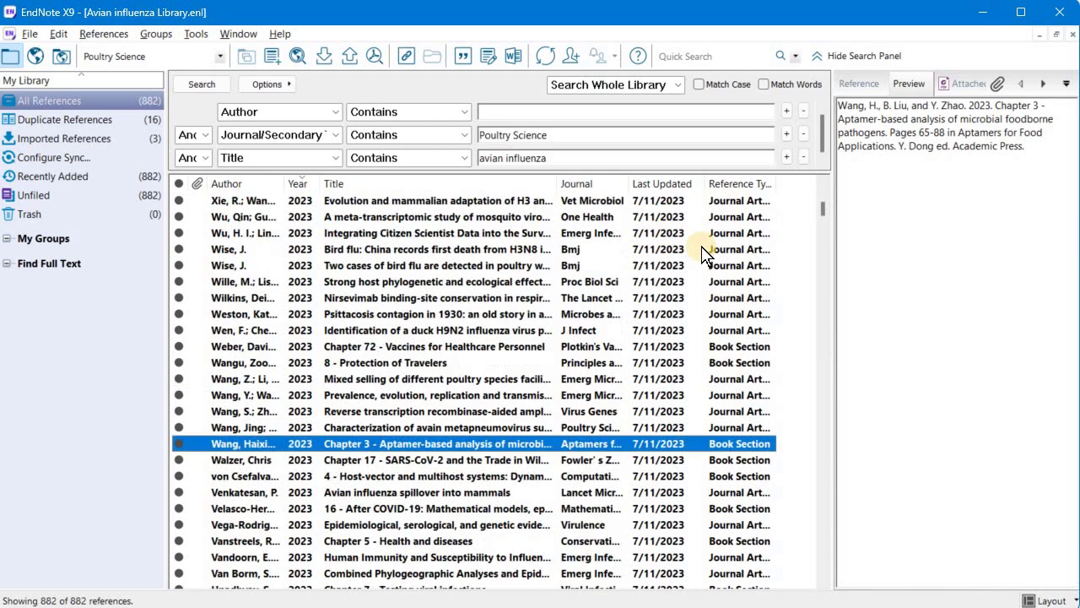
scroll(823, 207, "up", 4)
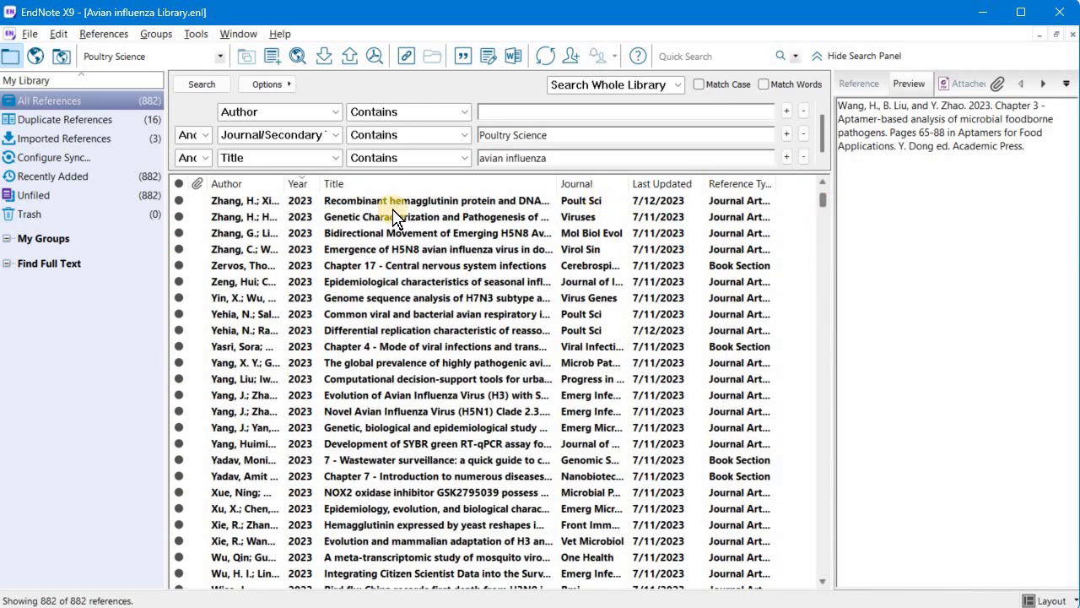
scroll(355, 206, "up", 4)
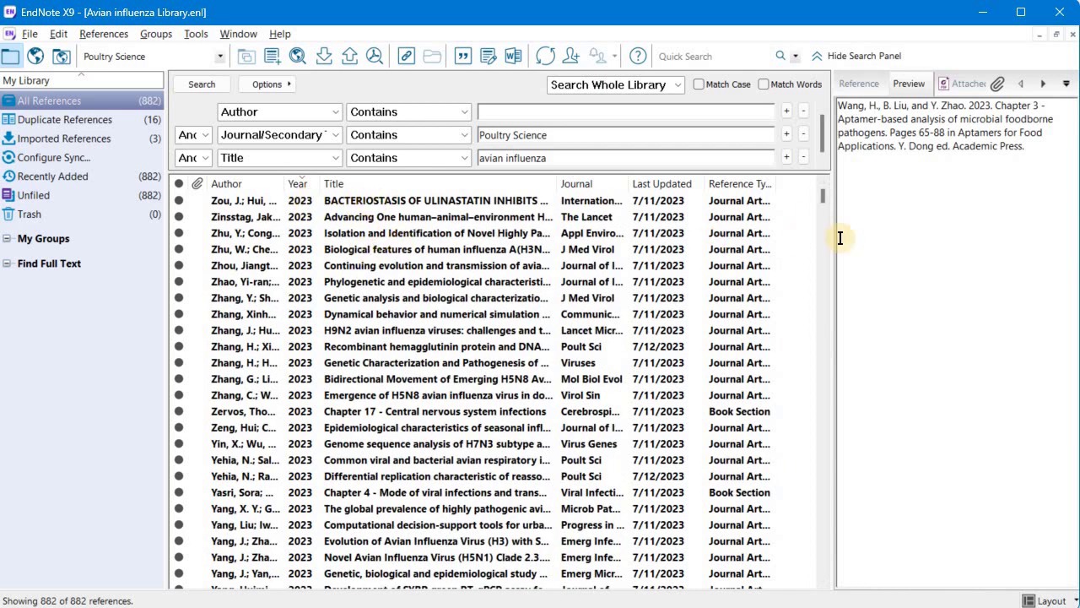
scroll(798, 568, "down", 20)
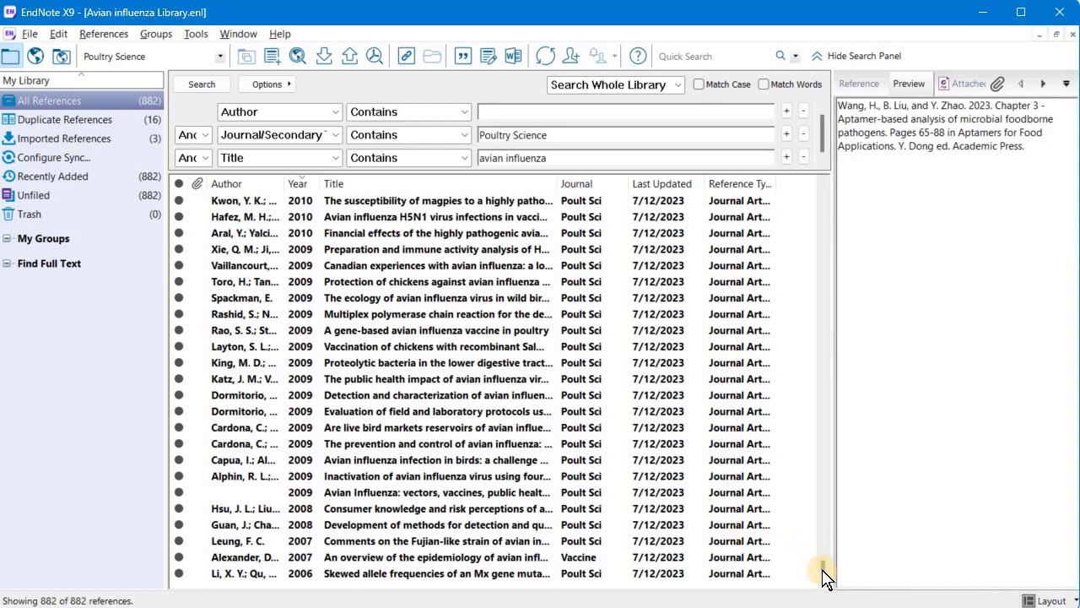
scroll(827, 354, "up", 4)
scroll(823, 253, "up", 20)
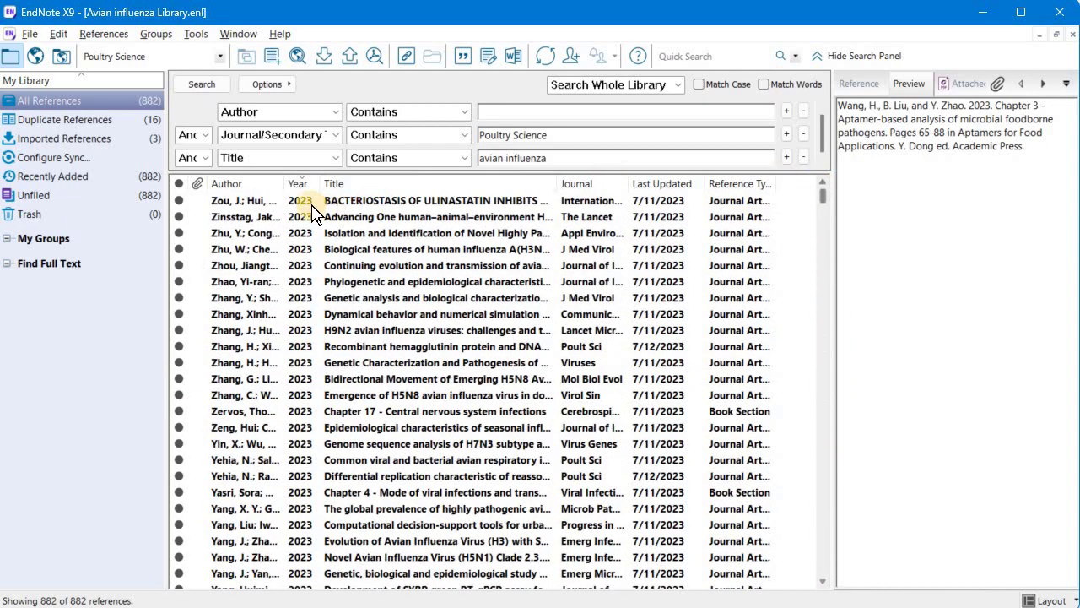
Sort the reference list alphabetically by journal, and re-sort it by year in ascending order.
left_click(258, 183)
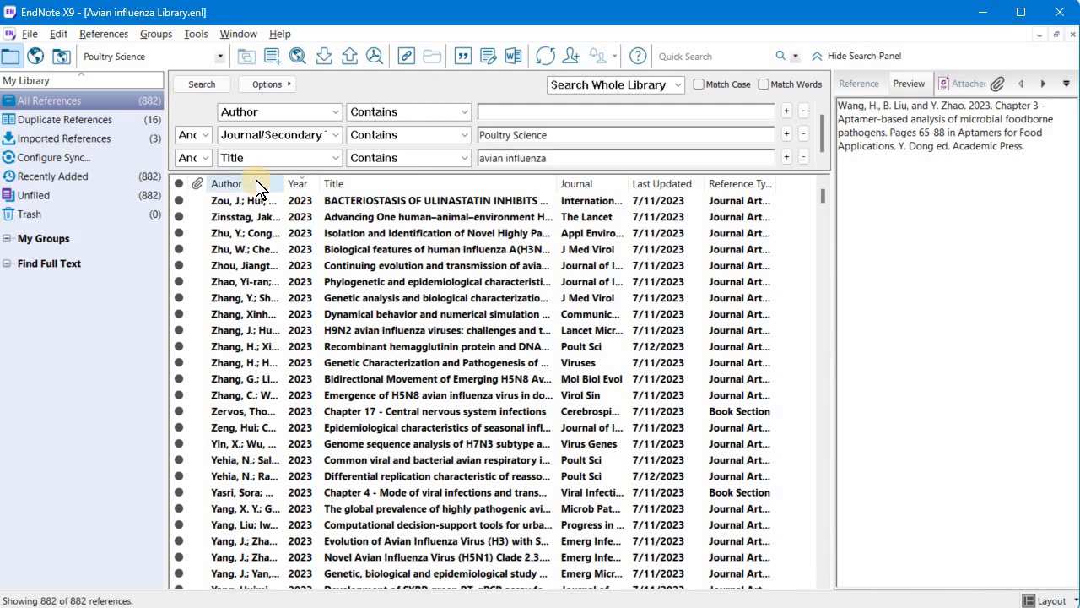
left_click(594, 182)
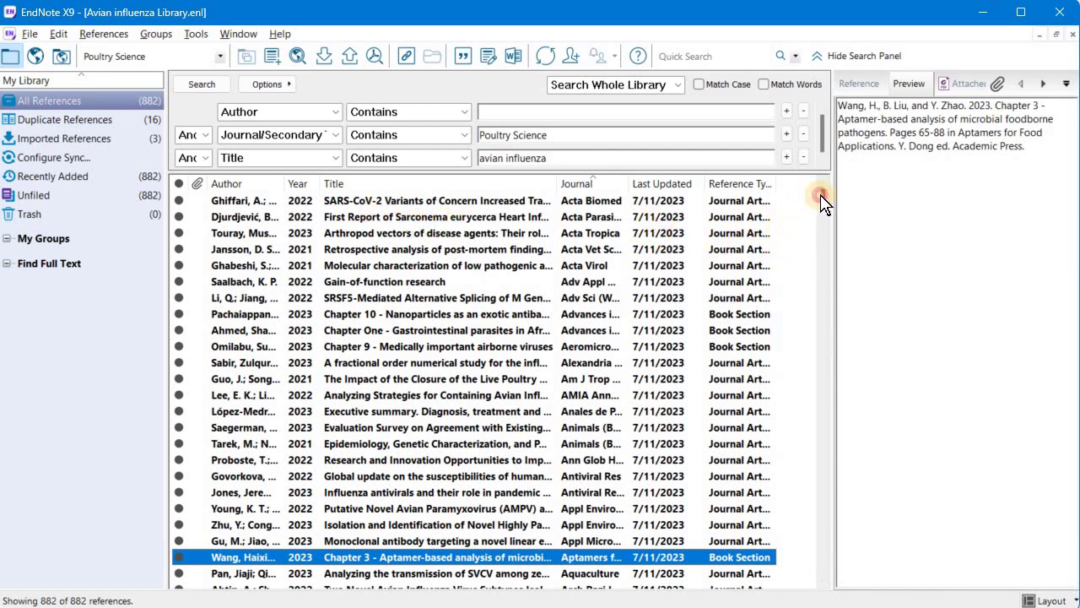
left_click(297, 184)
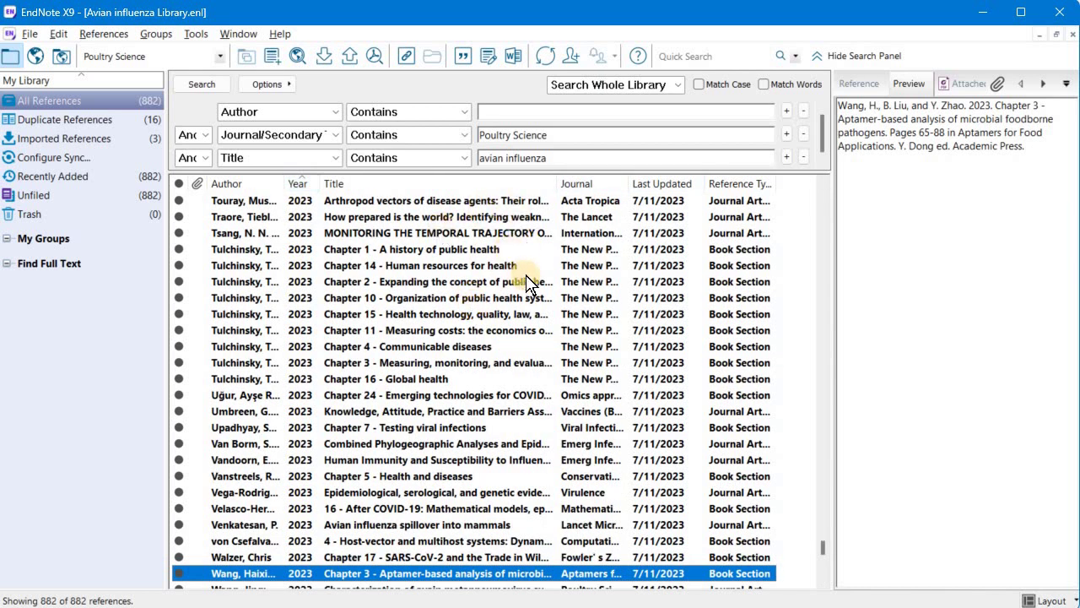
key("Page_Up")
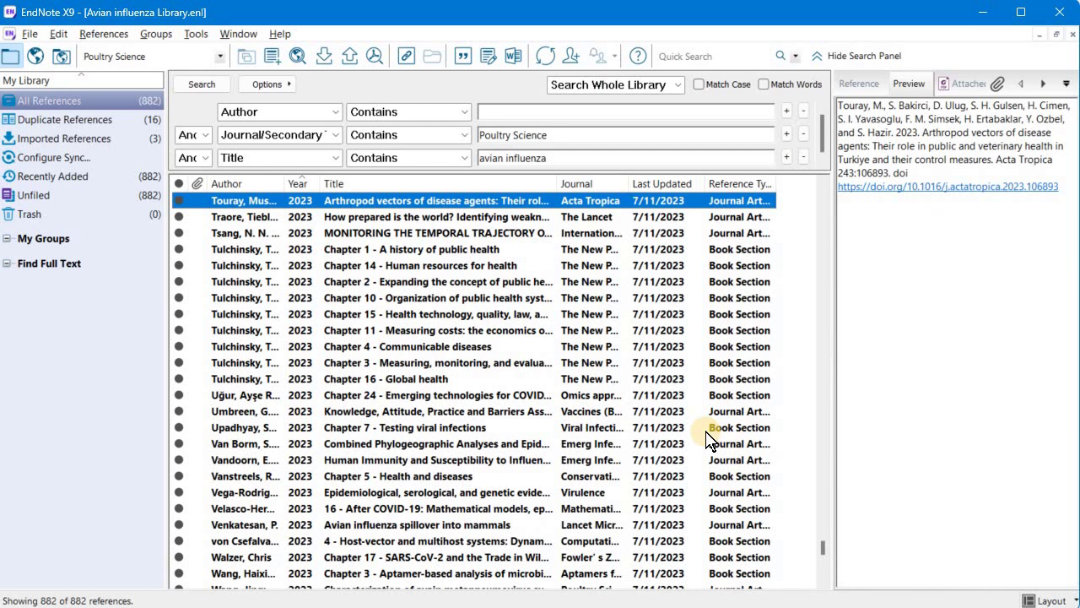
key("shift+Down")
key("shift+Down")
key("shift+Down")
key("shift+Down")
key("shift+Down")
key("shift+Down")
key("shift+Down")
key("shift+Down")
key("shift+Down")
key("shift+Down")
key("shift+Down")
key("shift+Down")
key("shift+Down")
key("shift+Down")
key("shift+Down")
key("shift+Down")
key("shift+Down")
key("shift+Down")
key("shift+Down")
key("shift+Down")
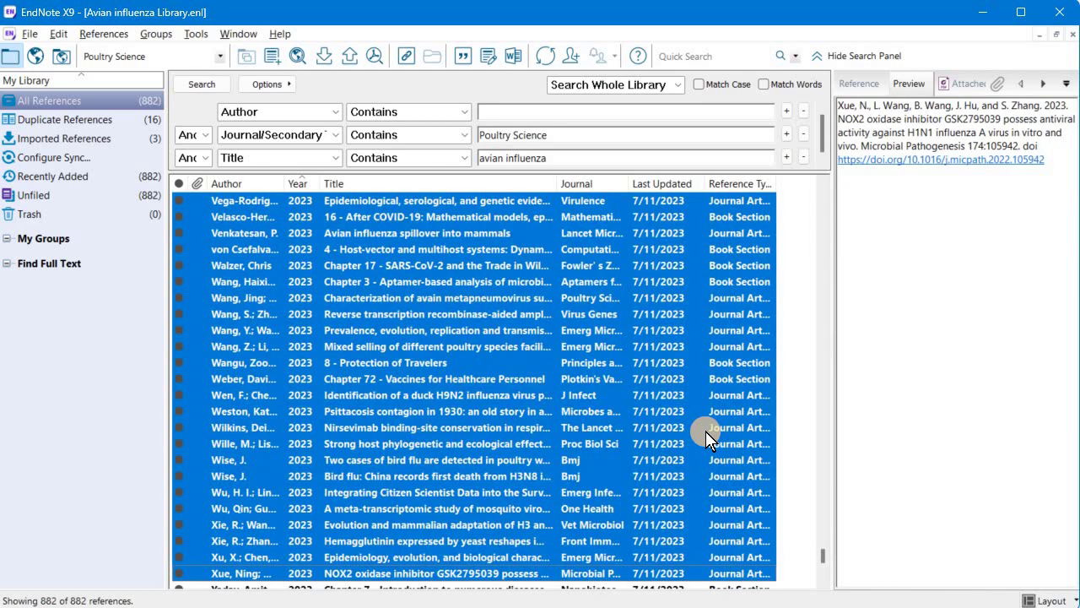
key("Up")
key("Home")
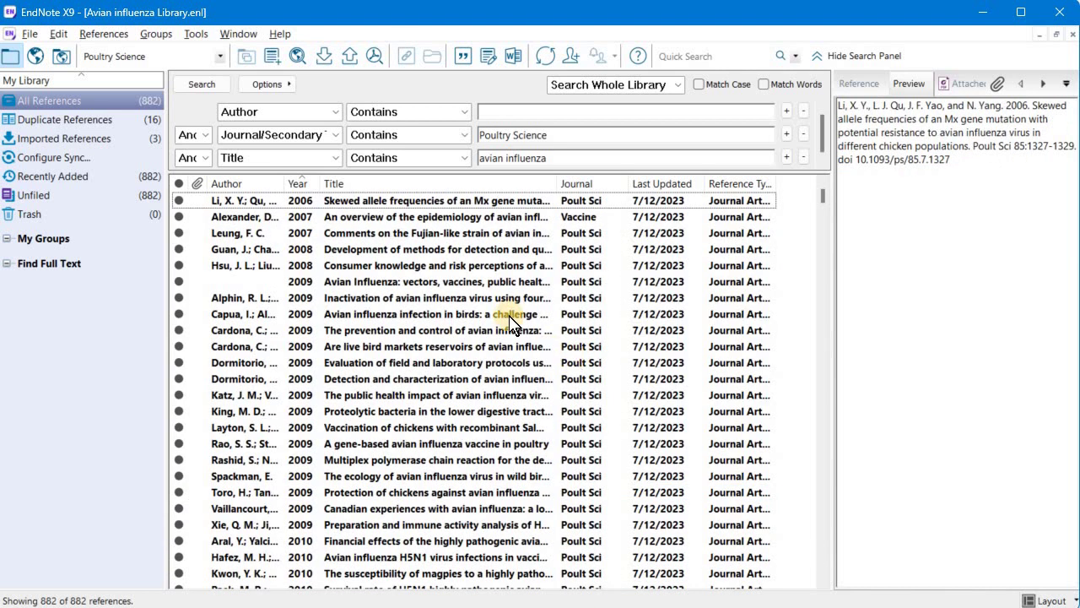
Sort the references by year from newest to oldest and highlight the first reference in the list.
left_click(304, 183)
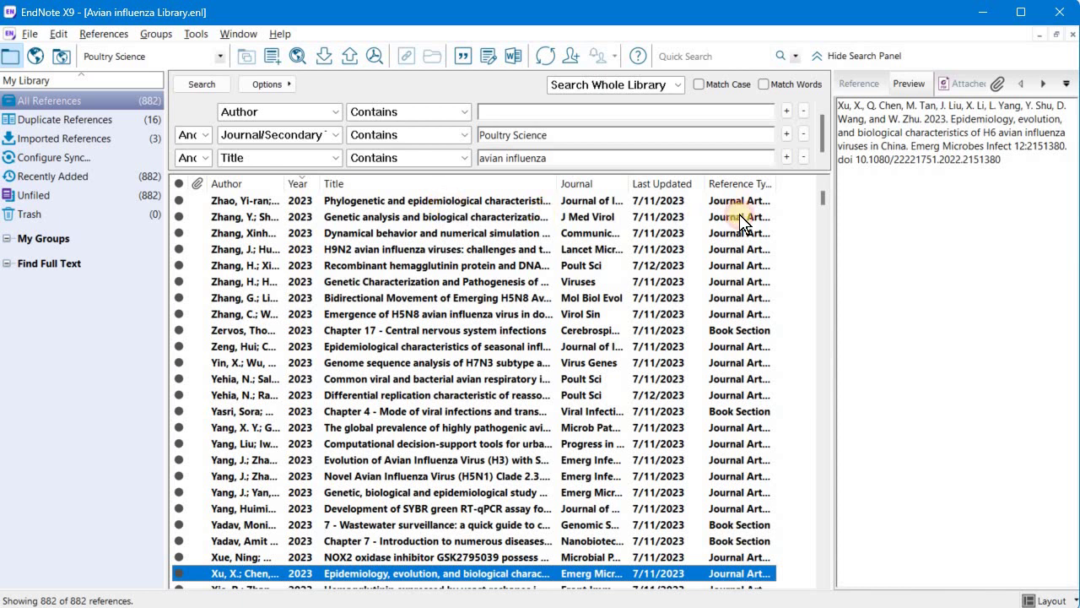
key("Home")
scroll(450, 205, "up", 2)
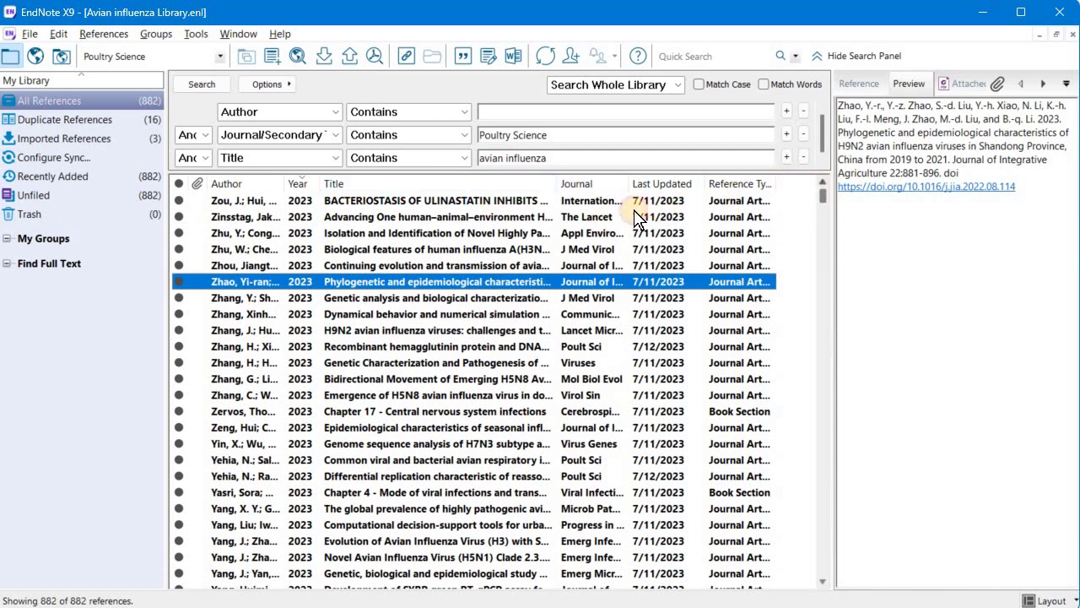
key("Home")
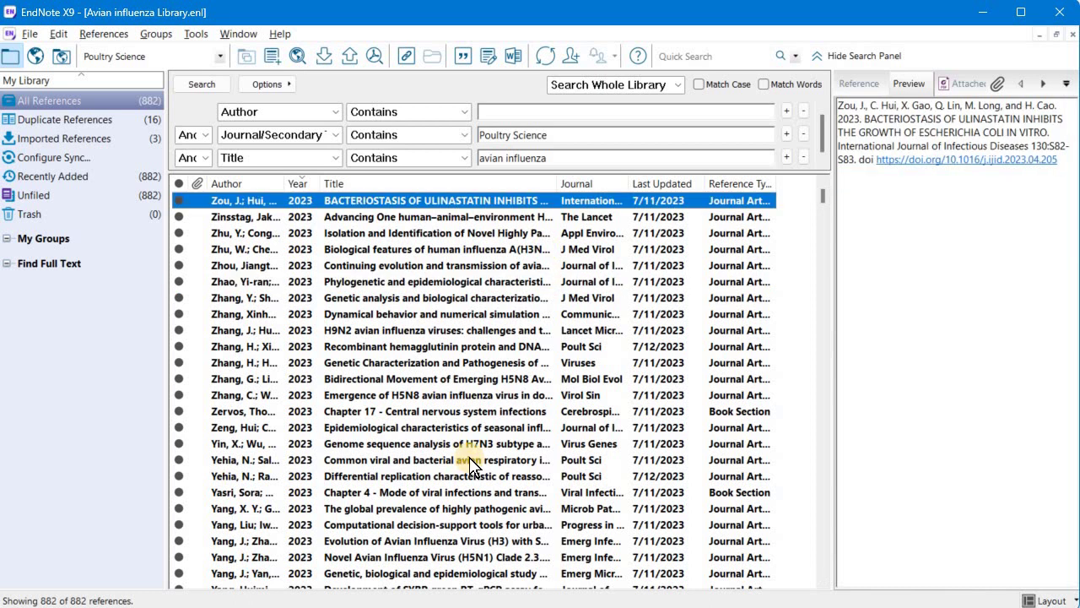
Select a continuous block of 2023 references, starting from the first reference in the list.
key("ctrl+Down")
key("ctrl+Down")
key("ctrl+Down")
key("ctrl+Down")
key("ctrl+Down")
key("ctrl+Down")
key("shift+Down")
key("shift+Down")
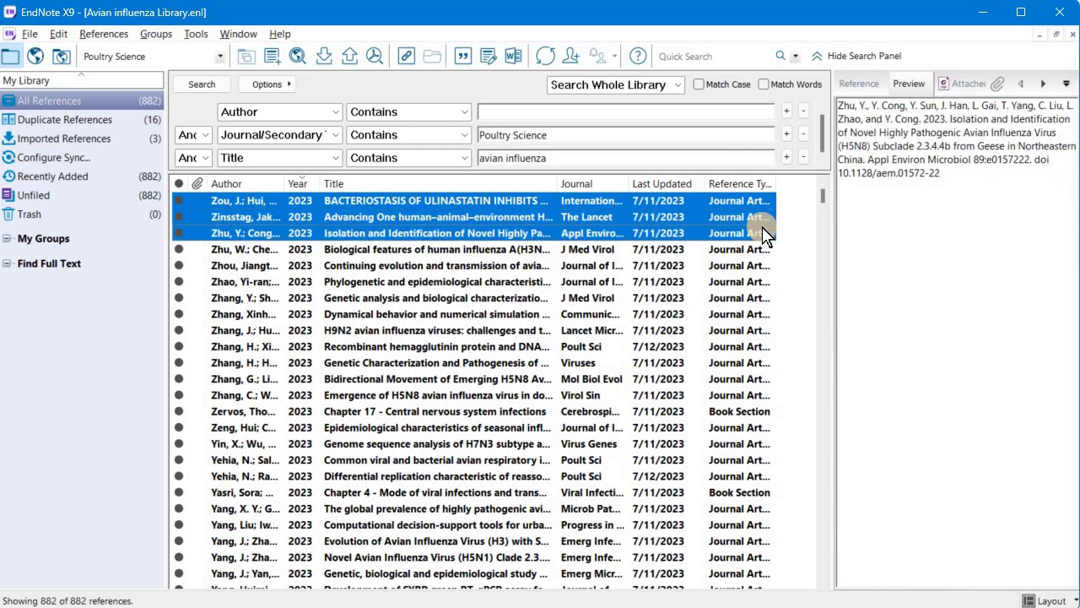
key("shift+Down")
key("shift+Down")
key("shift+Down")
key("shift+Down")
key("shift+Down")
key("shift+Down")
key("shift+Down")
key("shift+Down")
key("shift+Down")
key("shift+Down")
key("shift+Down")
key("shift+Down")
key("shift+Down")
key("shift+Down")
key("shift+Down")
key("shift+Down")
key("shift+Down")
key("shift+Down")
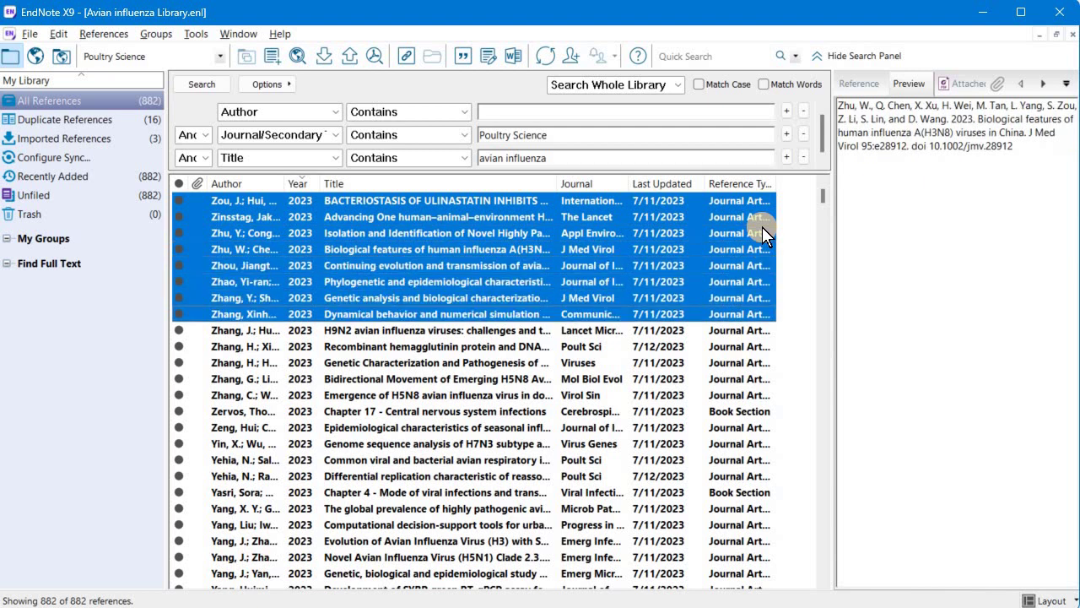
key("shift+Down")
key("shift+Down")
key("shift+Down")
key("shift+Down")
key("shift+Down")
key("shift+Down")
key("shift+Down")
key("shift+Down")
key("shift+Down")
key("shift+Down")
key("shift+Down")
key("shift+Down")
key("shift+Down")
key("shift+Down")
key("shift+Down")
key("shift+Down")
key("shift+Down")
key("shift+Down")
key("shift+Down")
key("shift+Down")
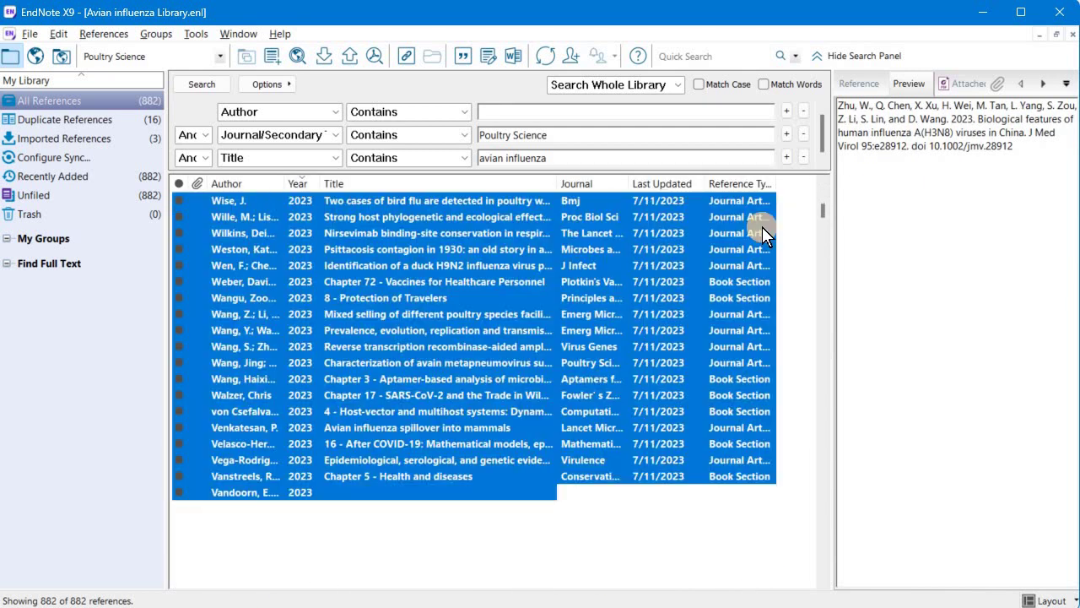
key("shift+Down")
key("shift+Down")
key("shift+Down")
key("shift+Down")
key("shift+Down")
key("shift+Down")
key("shift+Down")
key("shift+Down")
key("shift+Down")
key("shift+Down")
key("shift+Down")
key("shift+Down")
key("shift+Down")
key("shift+Down")
key("shift+Down")
key("shift+Down")
key("shift+Down")
key("shift+Down")
key("shift+Down")
key("shift+Down")
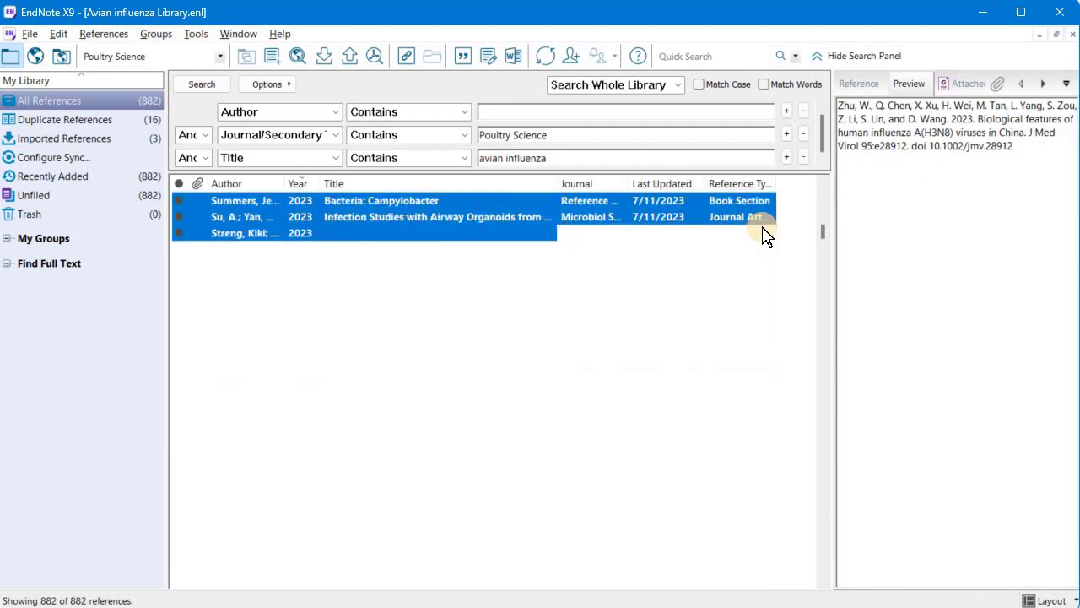
key("shift+Down")
key("shift+Down")
key("shift+Down")
key("shift+Down")
key("shift+Down")
key("shift+Down")
key("shift+Down")
key("shift+Down")
key("shift+Down")
key("shift+Down")
key("shift+Down")
key("shift+Down")
key("shift+Down")
key("shift+Down")
key("shift+Down")
key("shift+Down")
key("shift+Down")
key("shift+Down")
key("shift+Down")
key("shift+Down")
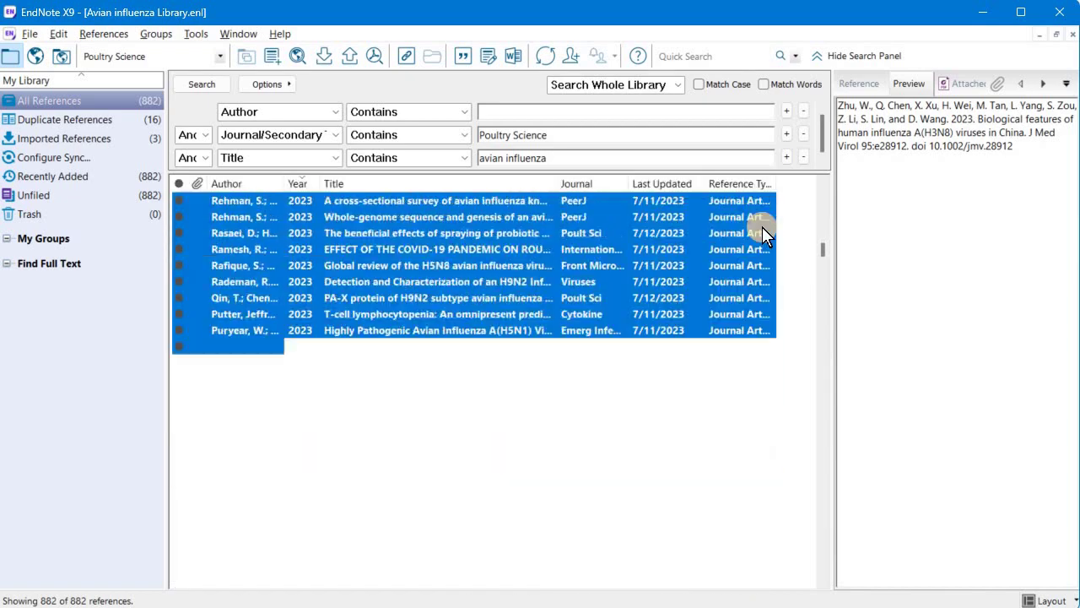
key("shift+Down")
key("shift+Down")
key("shift+Down")
key("shift+Down")
key("shift+Down")
key("shift+Down")
key("shift+Down")
key("shift+Down")
key("shift+Down")
key("shift+Down")
key("shift+Down")
key("shift+Down")
key("shift+Down")
key("shift+Down")
key("shift+Down")
key("shift+Down")
key("shift+Down")
key("shift+Down")
key("shift+Down")
key("shift+Down")
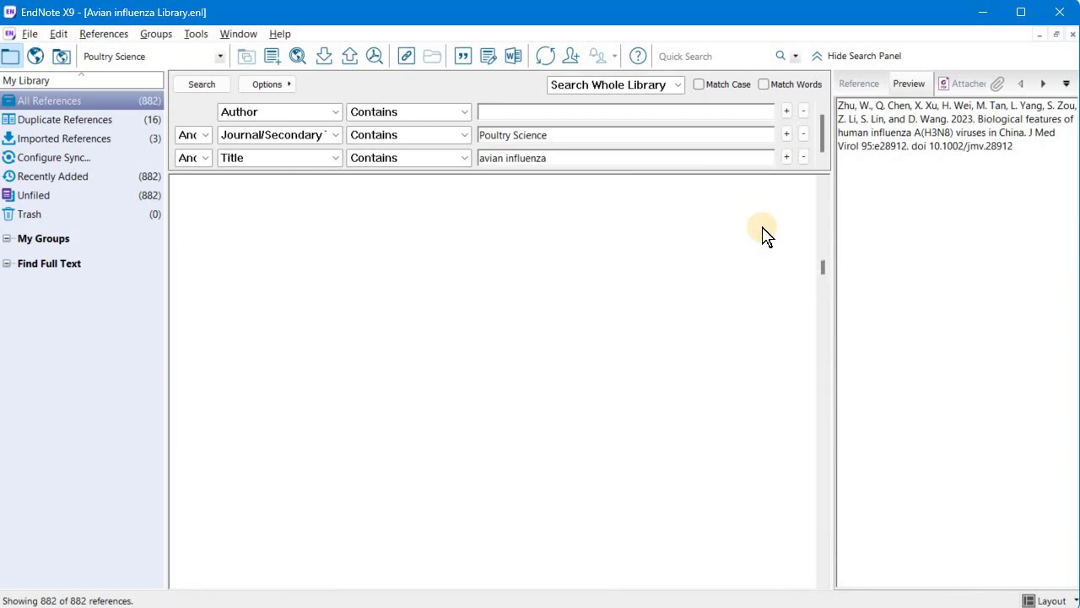
key("shift+Down")
key("shift+Down")
key("shift+Down")
key("shift+Down")
key("shift+Down")
key("shift+Down")
key("shift+Down")
key("shift+Down")
key("shift+Down")
key("shift+Down")
key("shift+Down")
key("shift+Down")
key("shift+Down")
key("shift+Down")
key("shift+Down")
key("shift+Down")
key("shift+Down")
key("shift+Down")
key("shift+Down")
key("shift+Down")
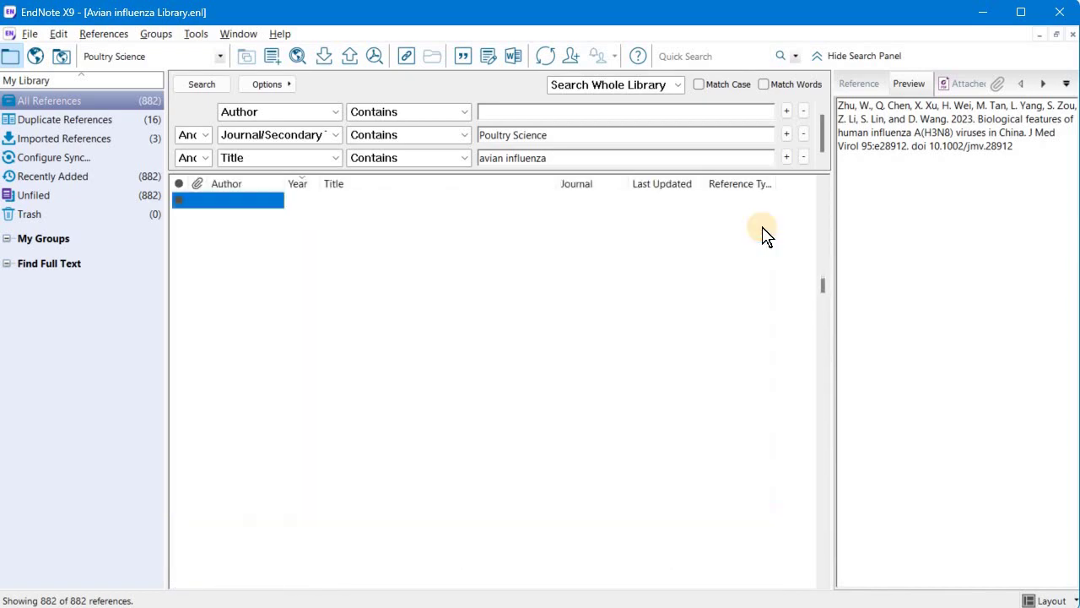
Extend the selection of 2023 references down to the book section "Chapter 78 - Community Protection".
key("shift+Down")
key("shift+Down")
key("shift+Down")
key("shift+Down")
key("shift+Down")
key("shift+Down")
key("shift+Down")
key("shift+Down")
key("shift+Down")
key("shift+Down")
key("shift+Down")
key("shift+Down")
key("shift+Down")
key("shift+Down")
key("shift+Down")
key("shift+Down")
key("shift+Down")
key("shift+Down")
key("shift+Down")
key("shift+Down")
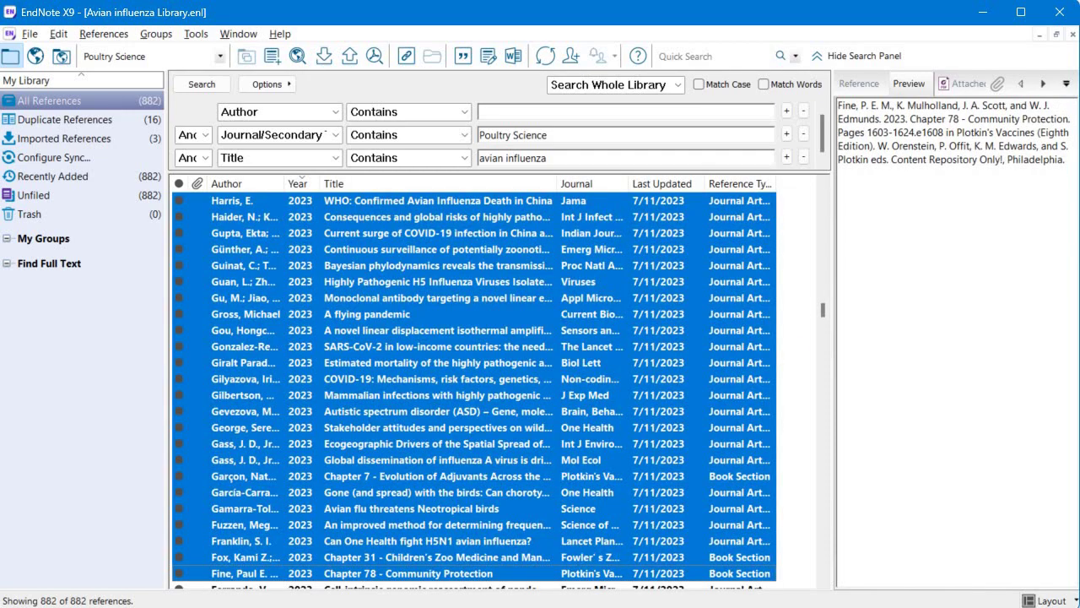
scroll(549, 532, "down", 2)
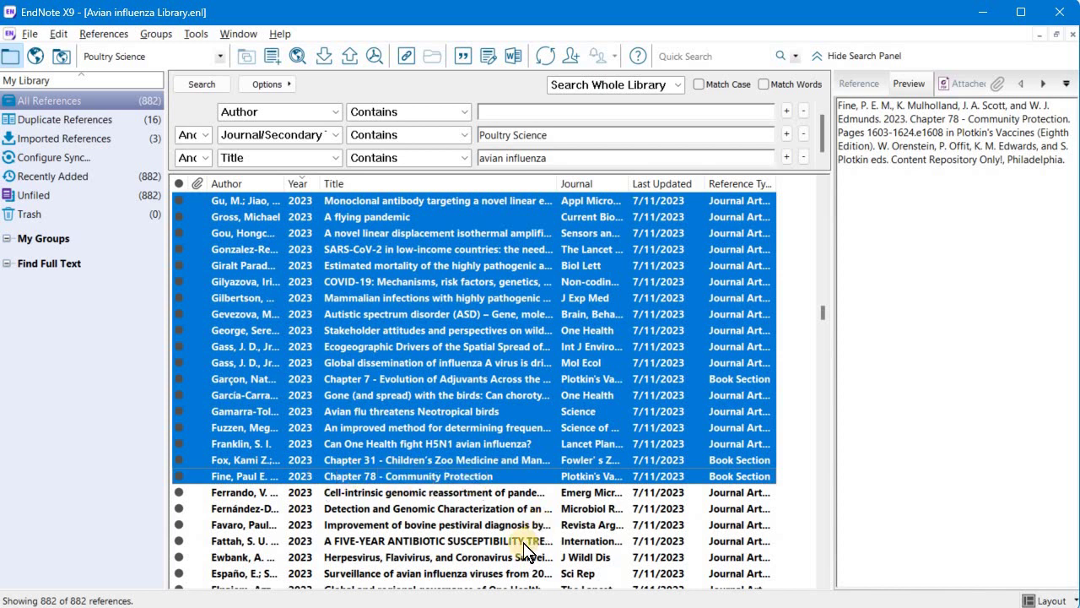
Run Find Full Text on the selected 2023 references, accepting the limit of the first 250 records.
left_click(377, 57)
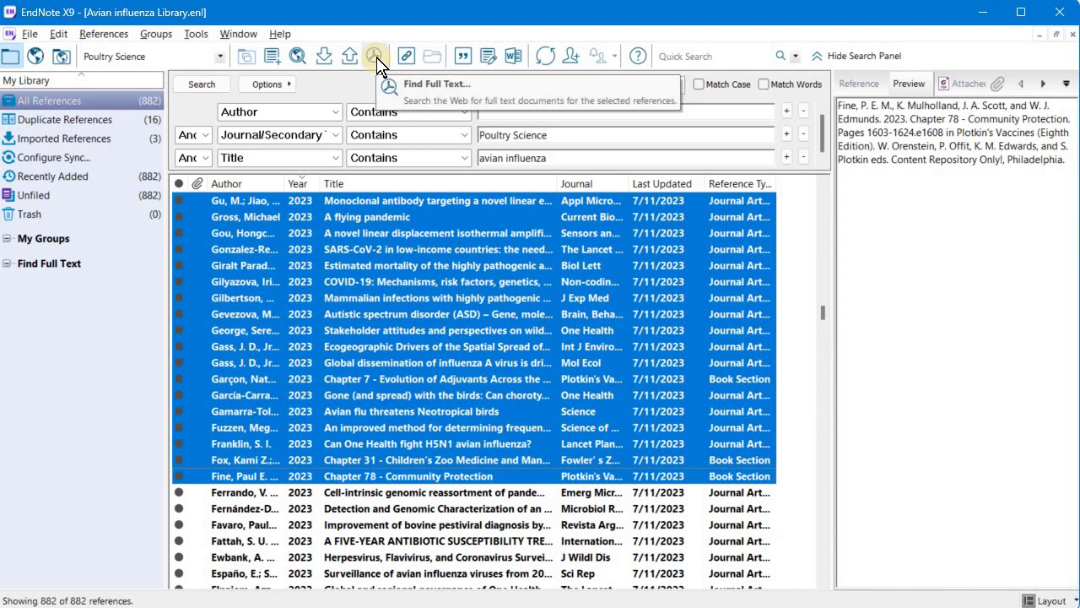
left_click(374, 56)
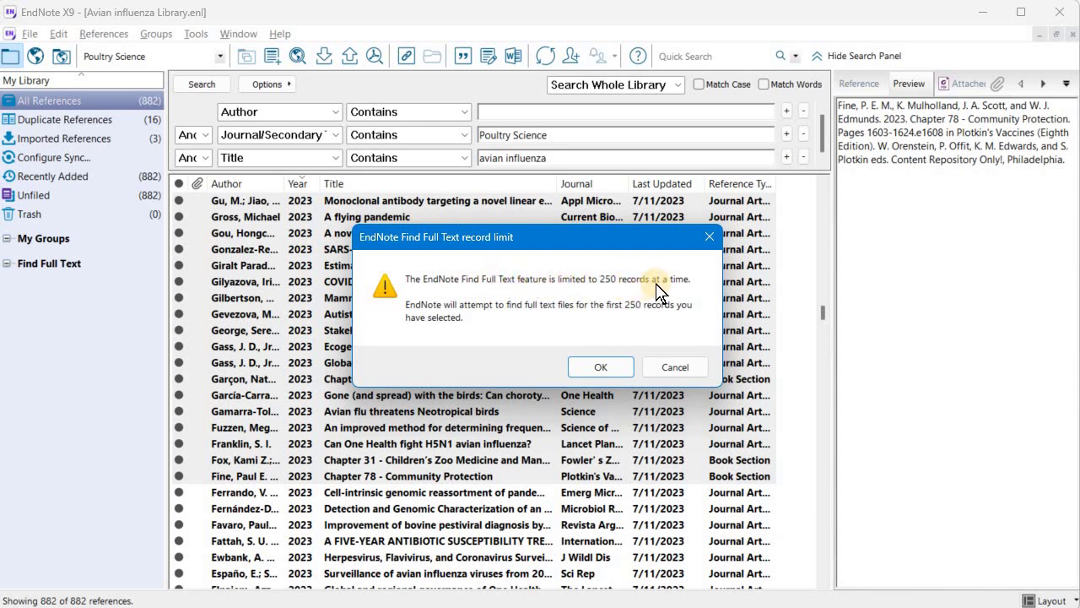
left_click(600, 368)
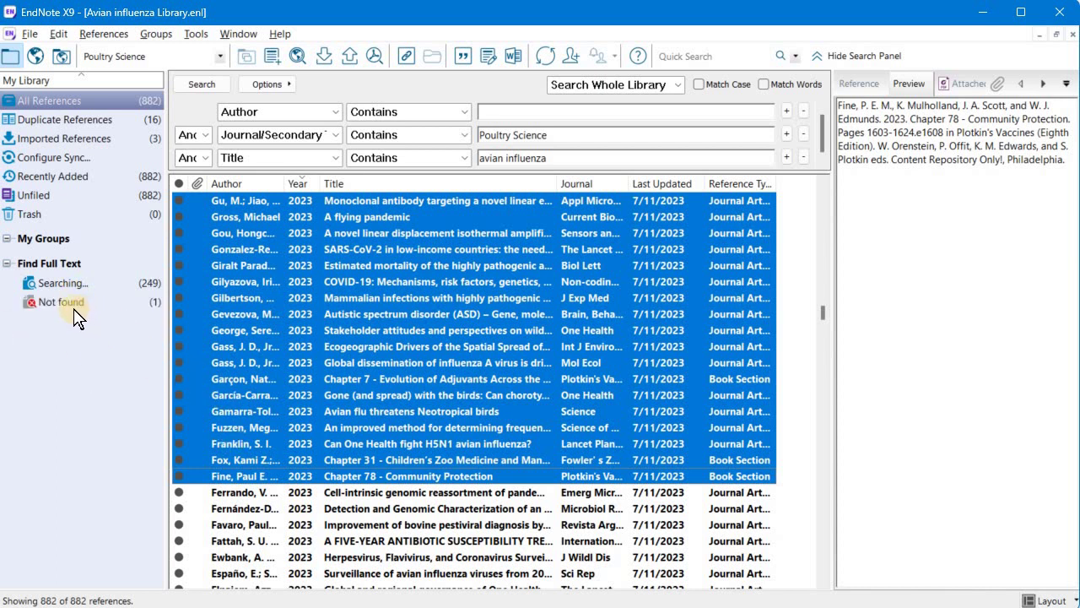
Check the Not found, Found URL and Found PDF groups, and select the first reference with an attached PDF.
left_click(64, 305)
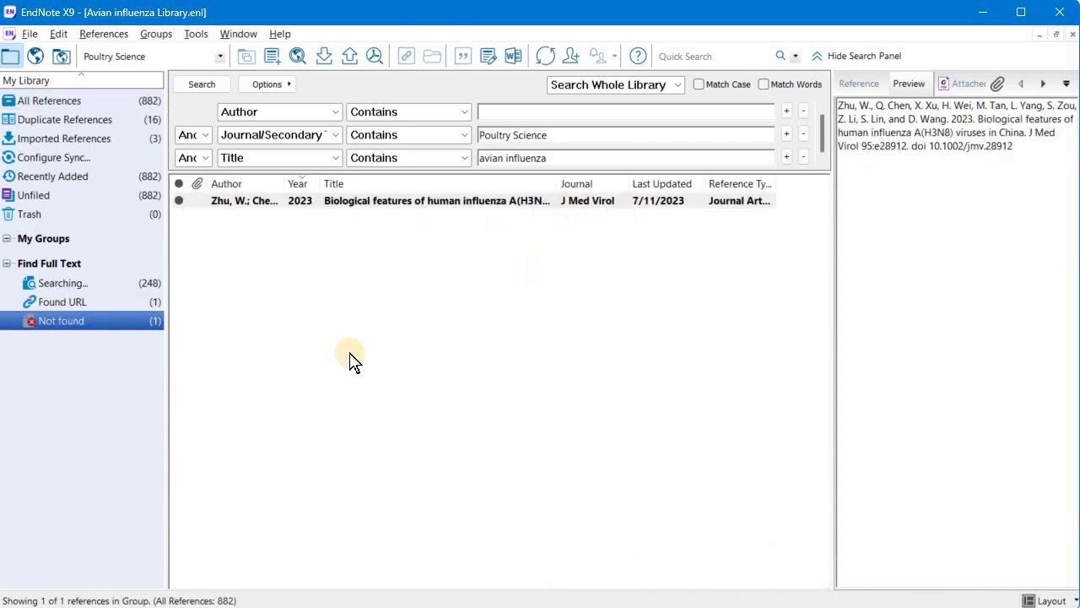
left_click(70, 300)
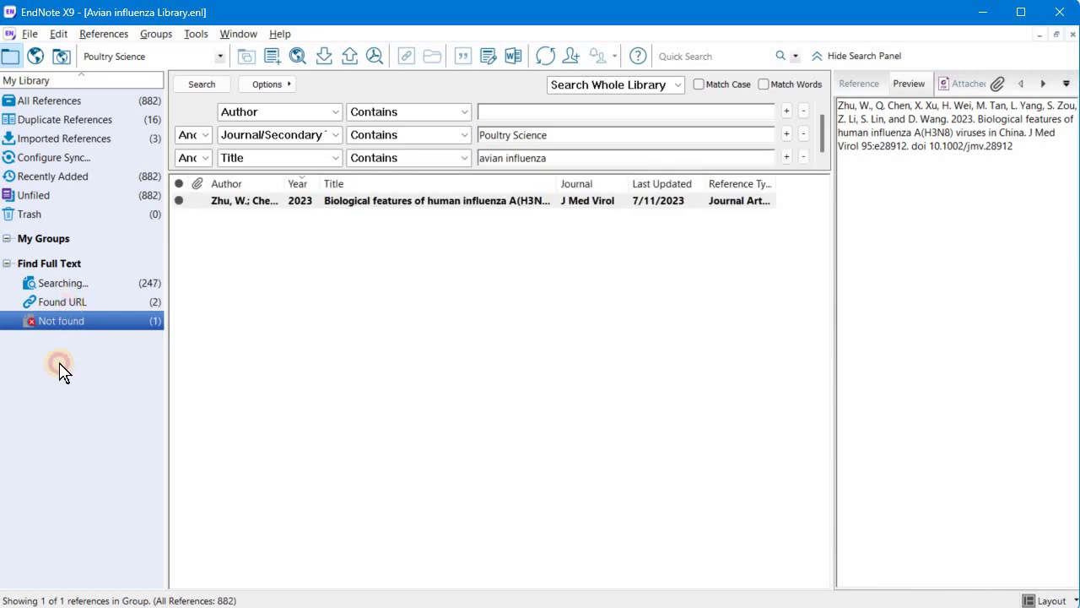
left_click(145, 320)
key("Up")
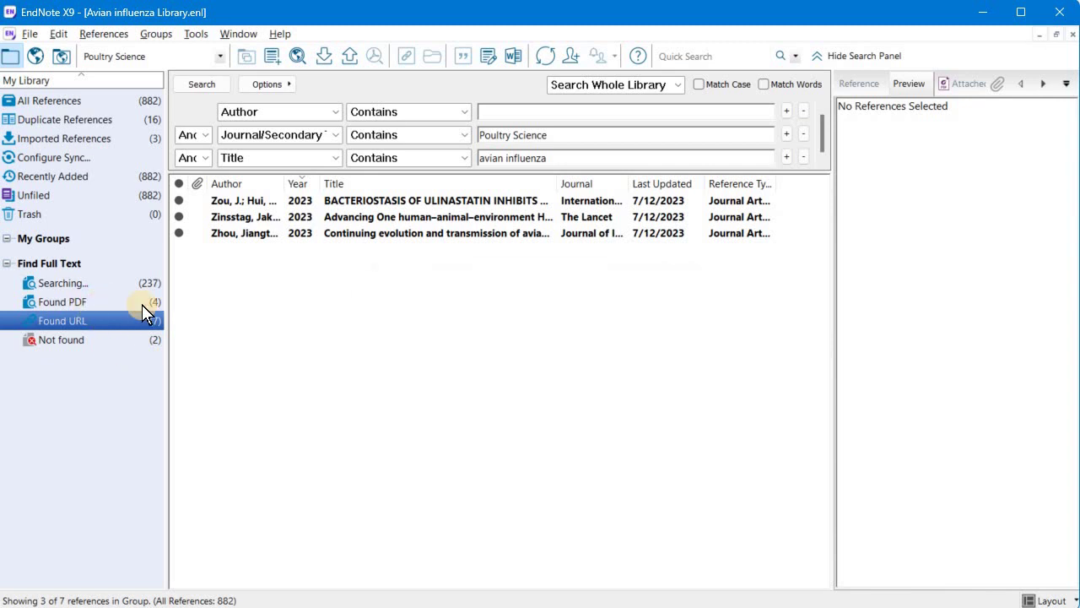
left_click(78, 304)
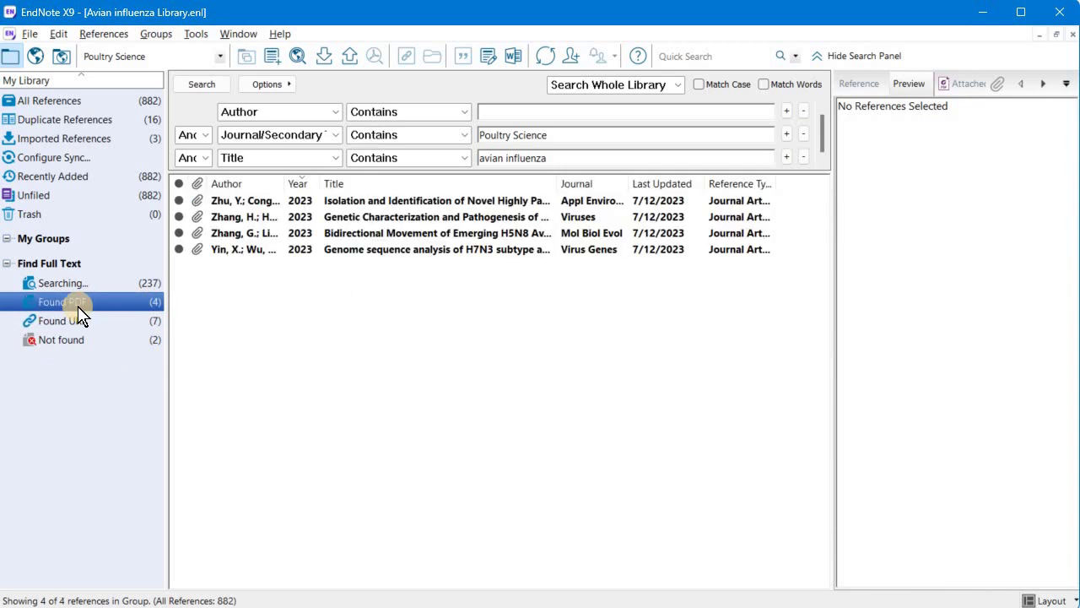
left_click(202, 202)
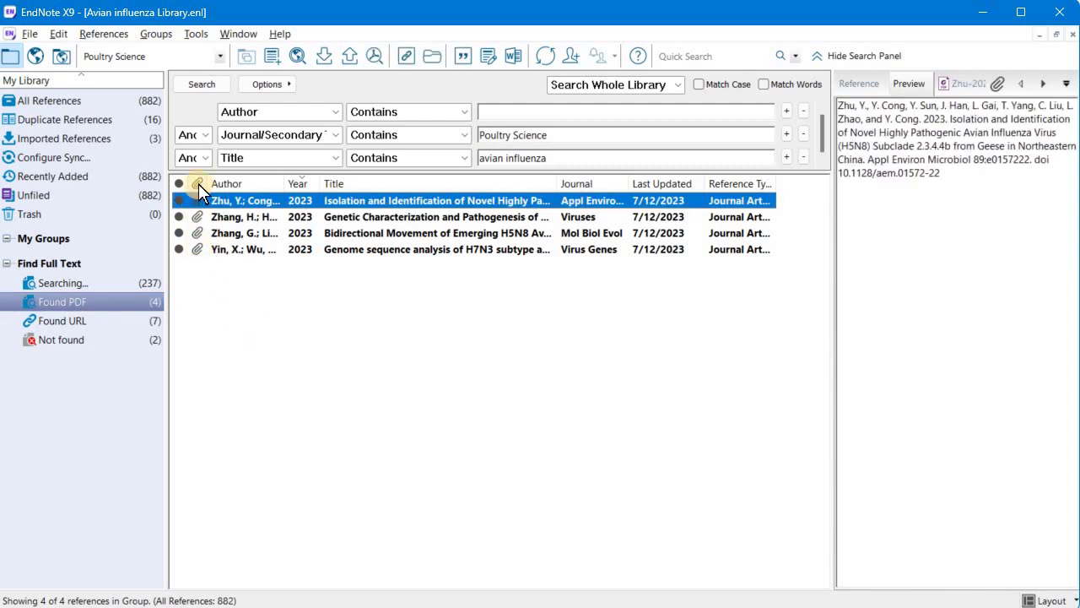
Review the Found URL, Not found and Found PDF groups again, and return to the list of all references.
left_click(115, 326)
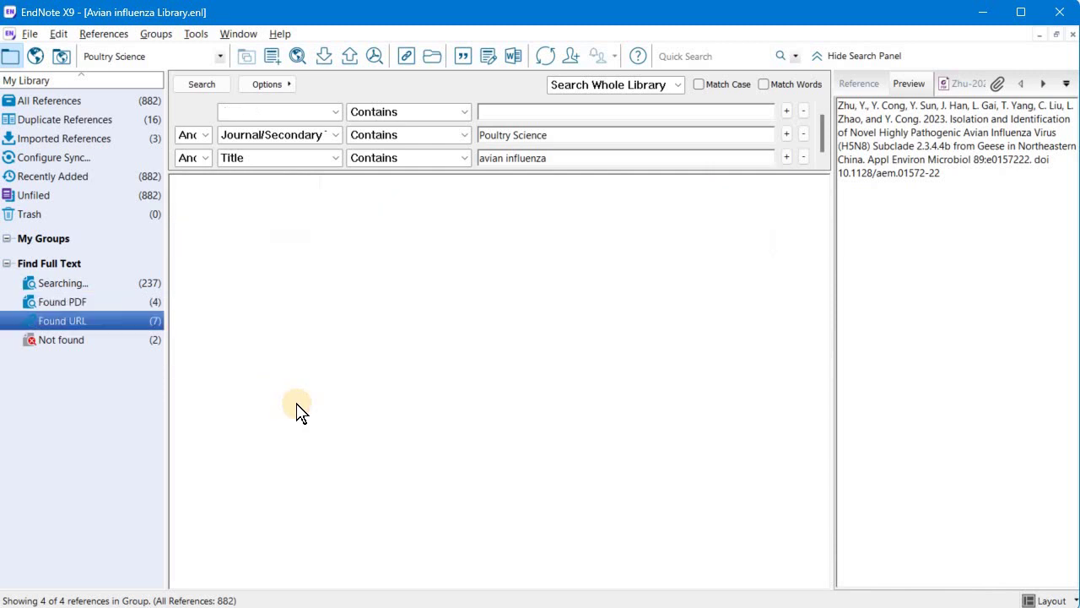
left_click(95, 339)
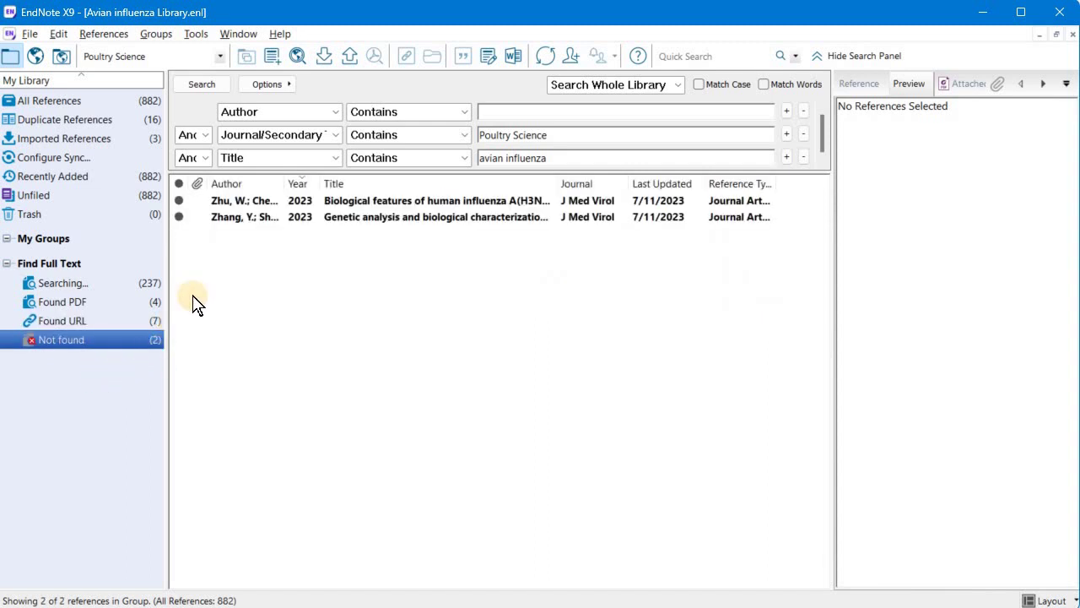
left_click(122, 304)
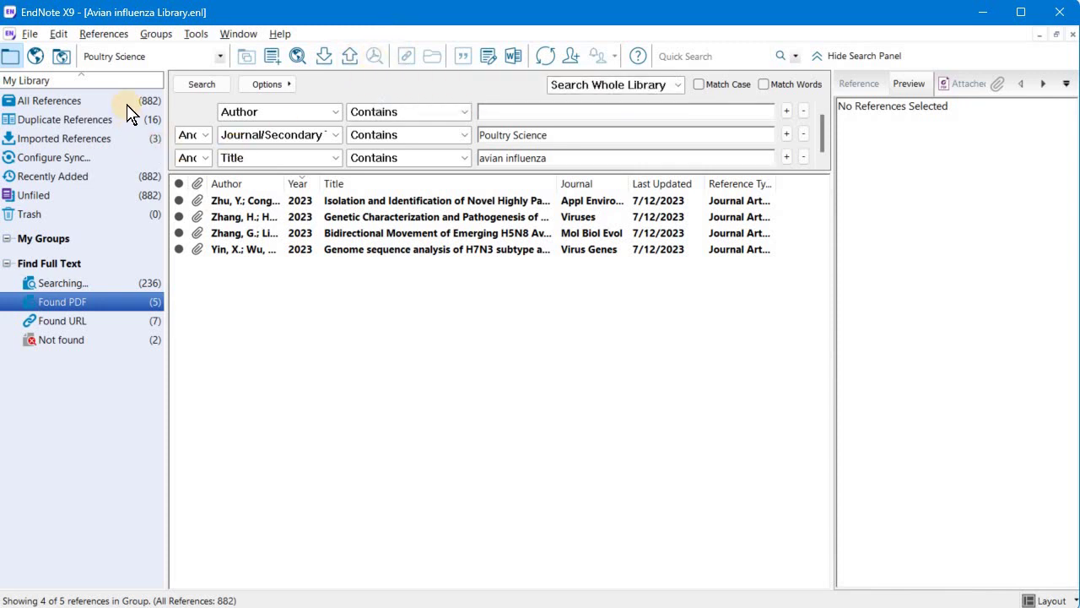
left_click(49, 100)
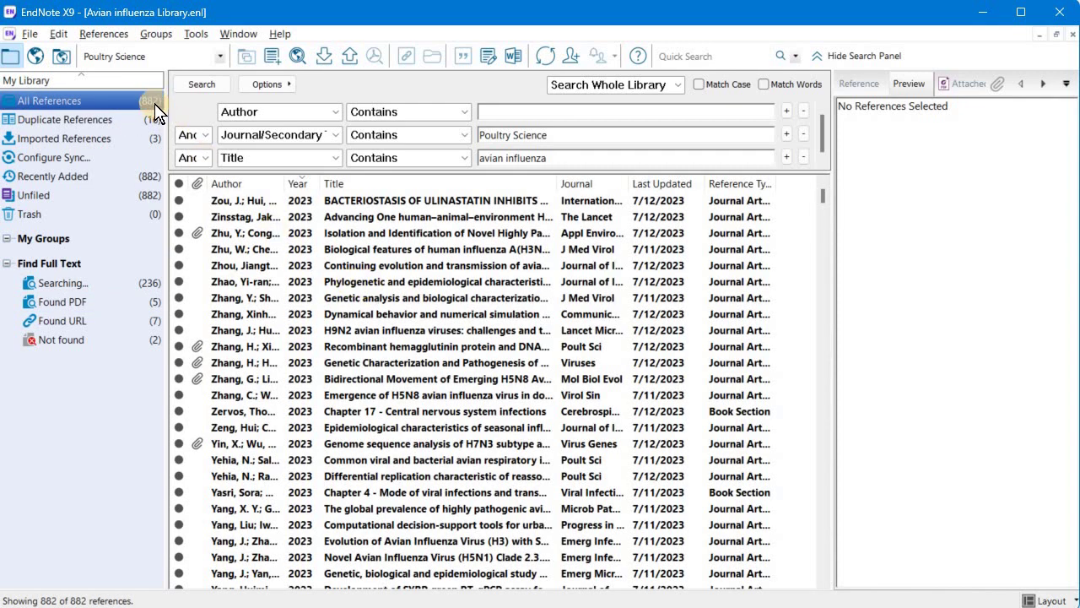